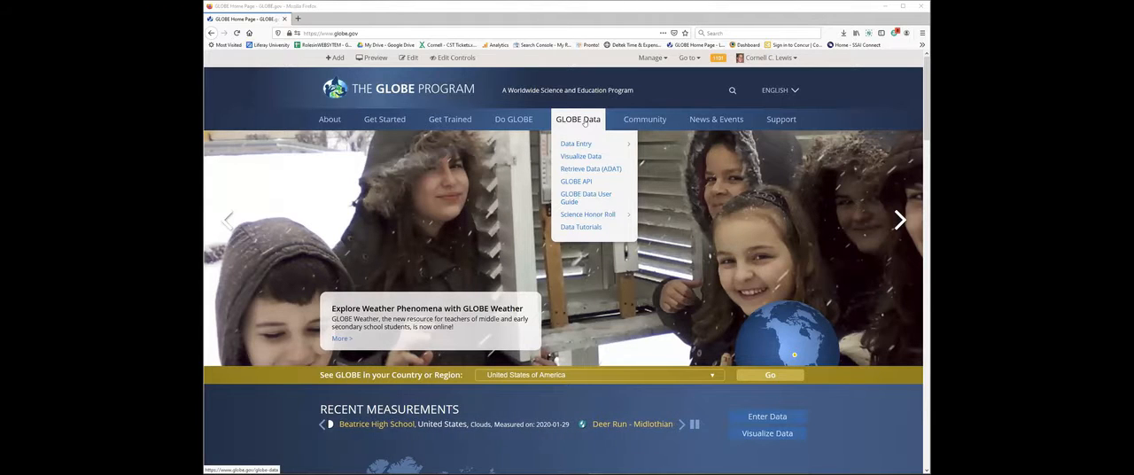
Open the Advanced Data Access Tool from the GLOBE website's Retrieve Data (ADAT) page.
mouse_move(578, 146)
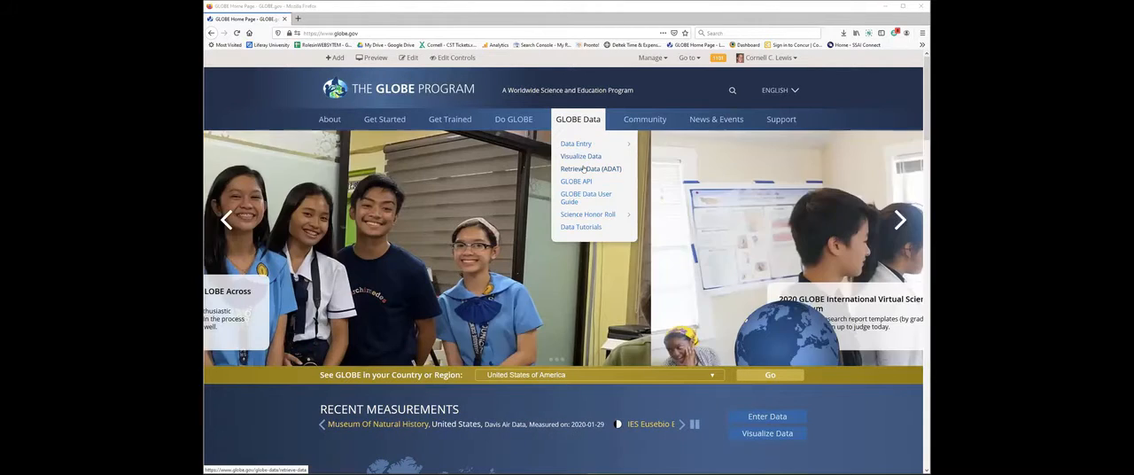
click(584, 169)
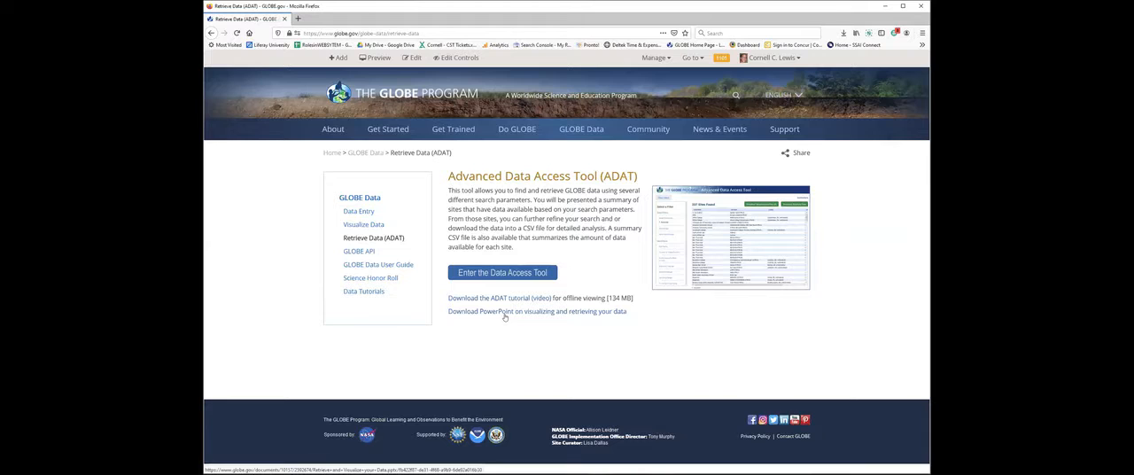
click(508, 273)
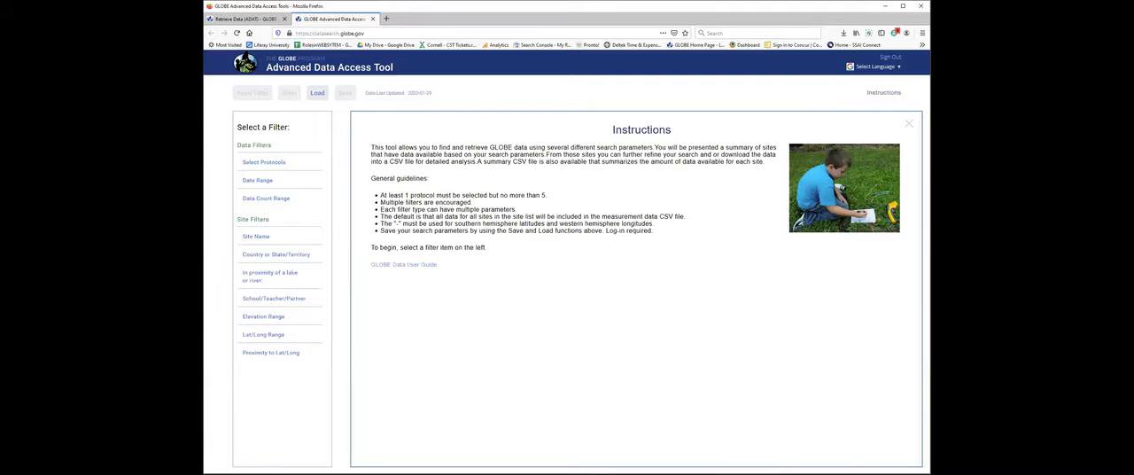
Review the available protocols and add Aerosols to the search filter.
click(262, 163)
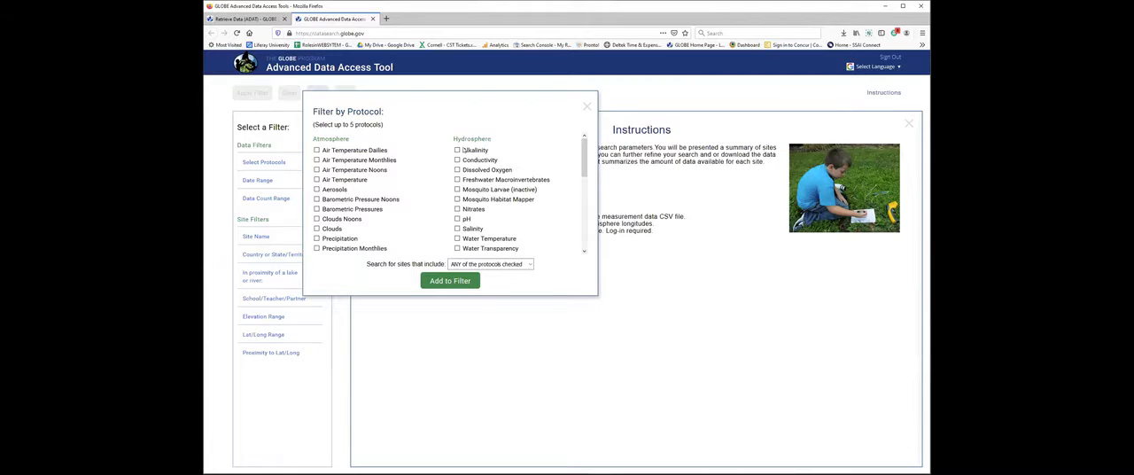
scroll(395, 170, down, 6)
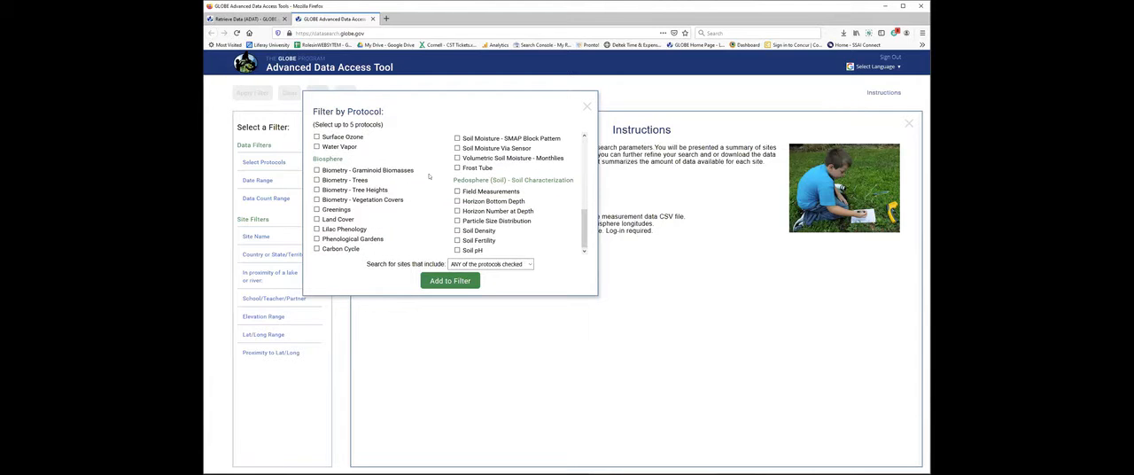
scroll(443, 188, up, 6)
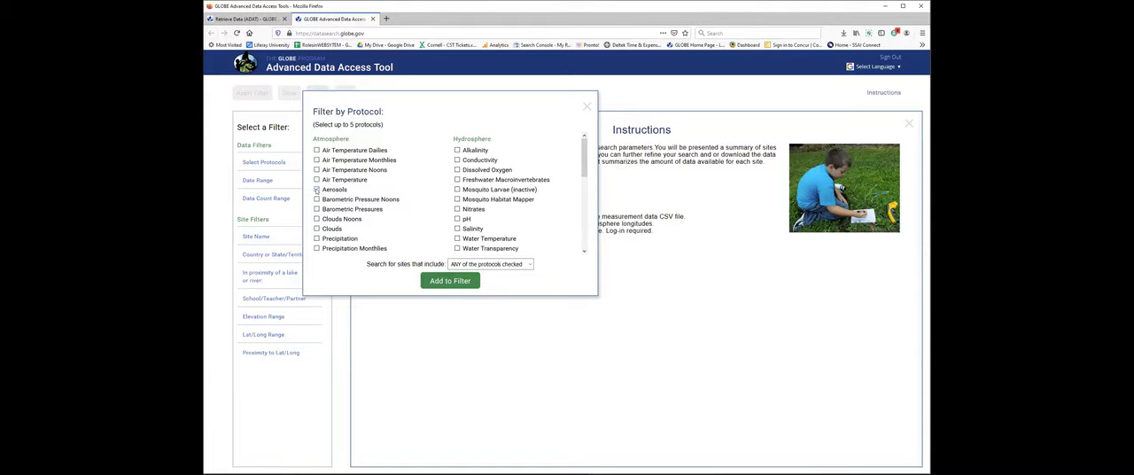
click(317, 189)
click(434, 280)
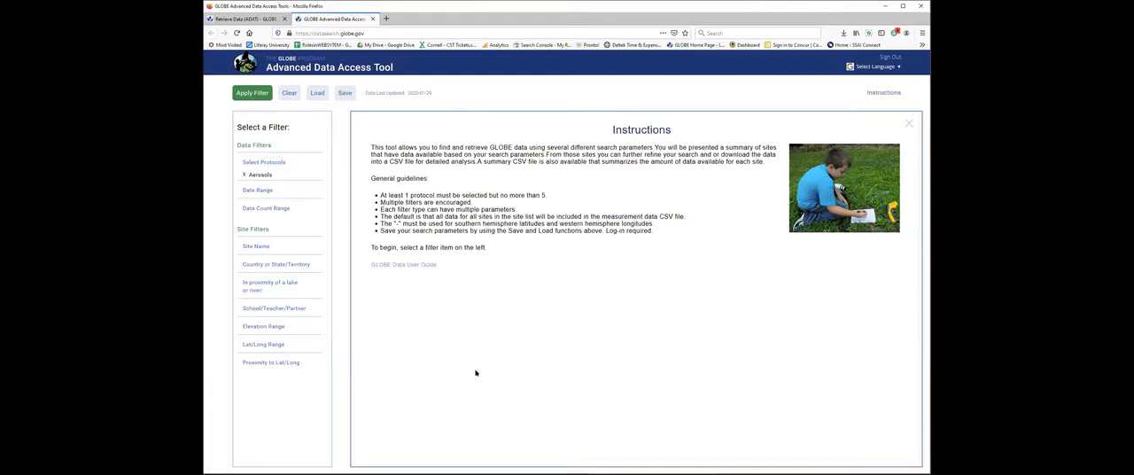
Add a date range of 2019-01-01 to 2020-01-29 and apply the filters to find matching sites.
click(257, 190)
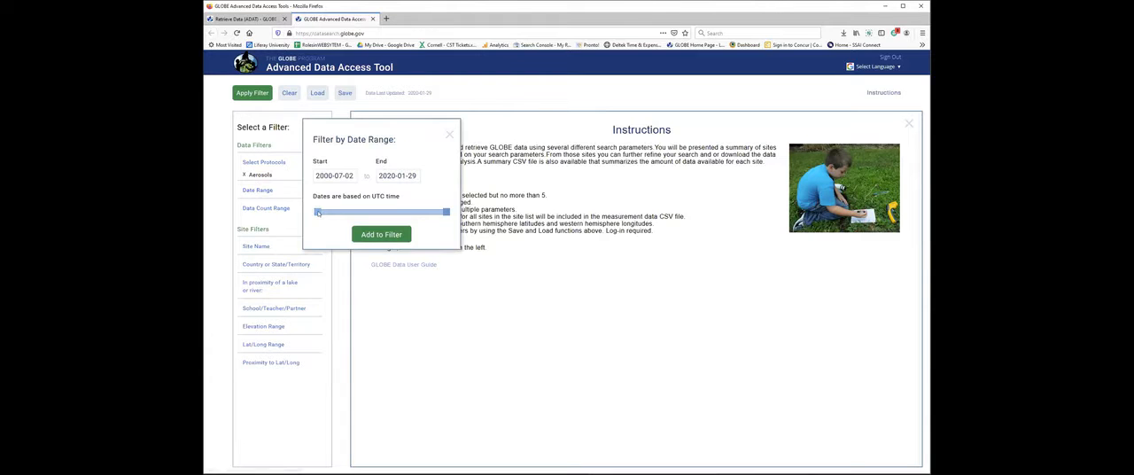
drag(318, 212, 441, 218)
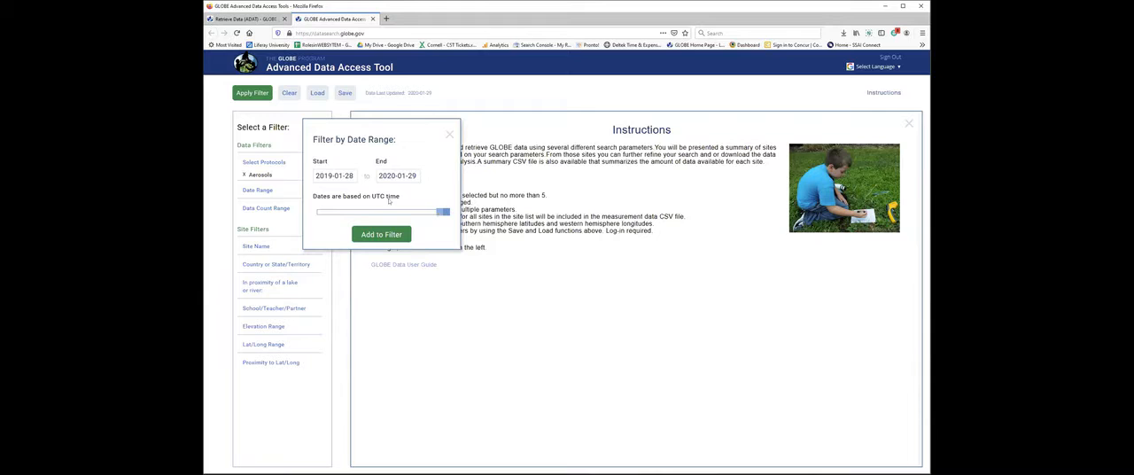
click(339, 176)
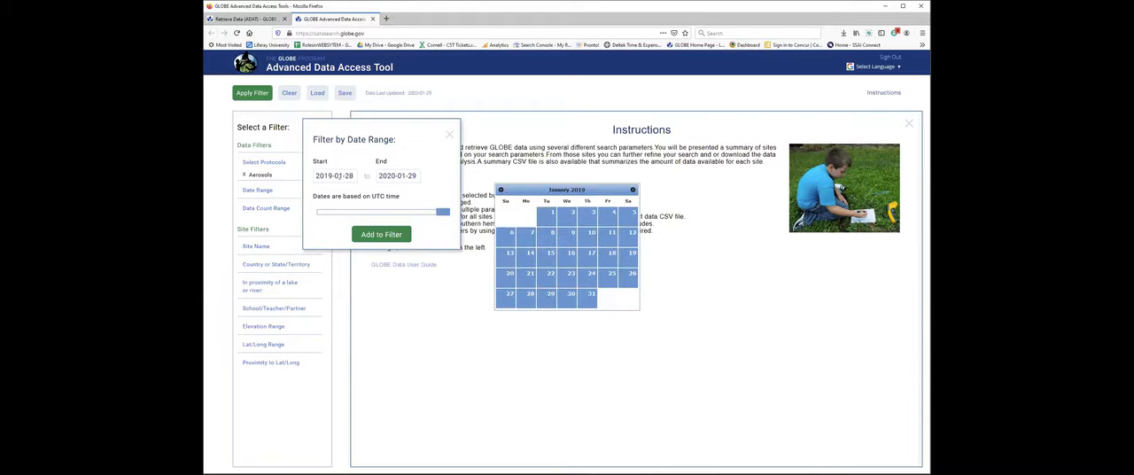
click(545, 219)
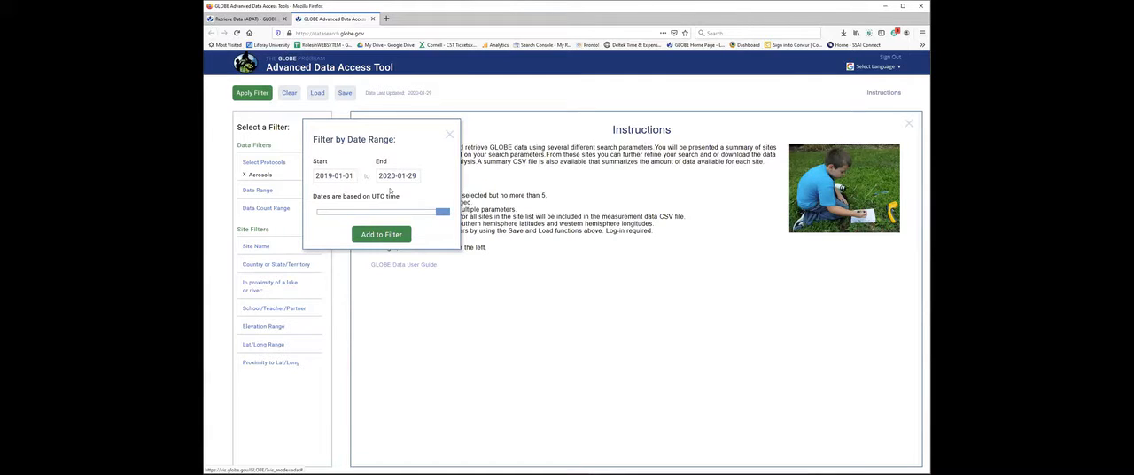
click(381, 234)
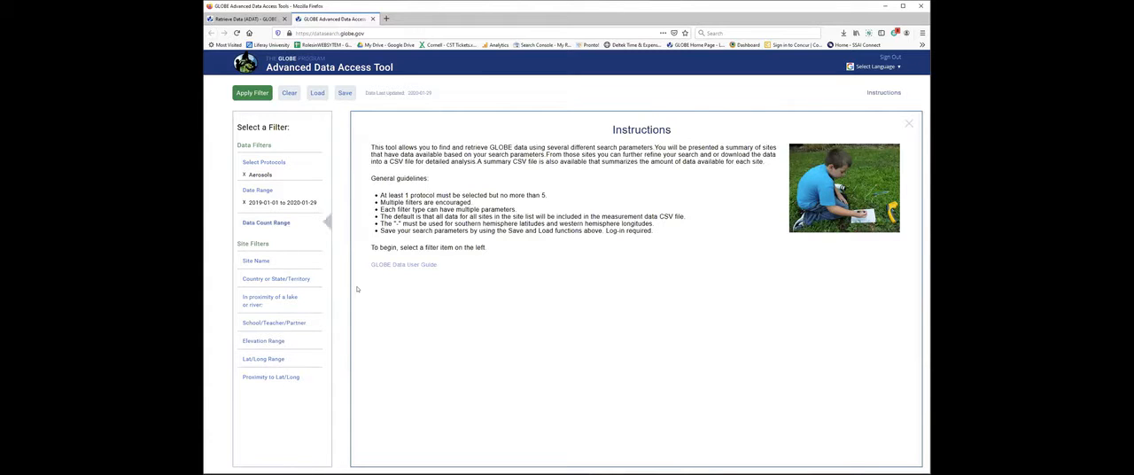
click(252, 92)
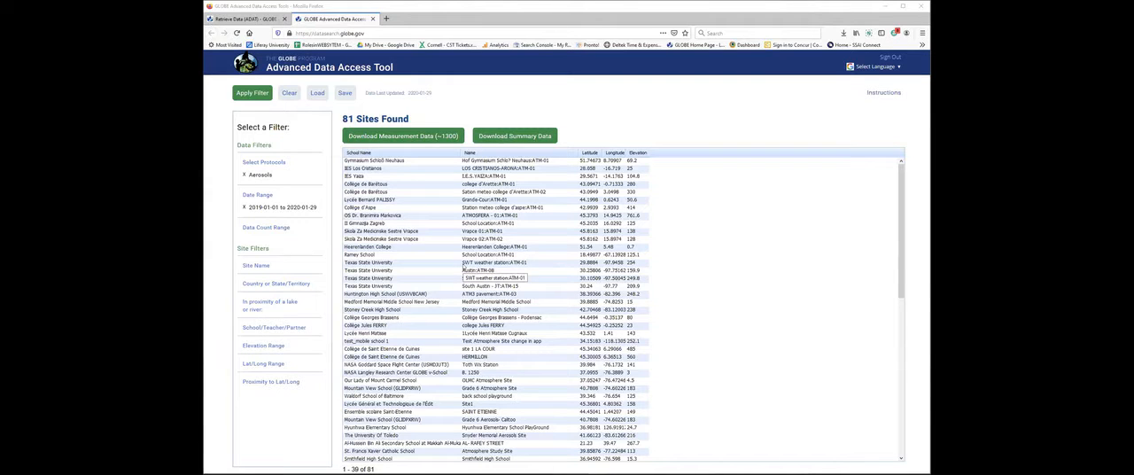
Download the measurement data for the found sites and open the CSV from the downloaded zip as a spreadsheet.
click(433, 139)
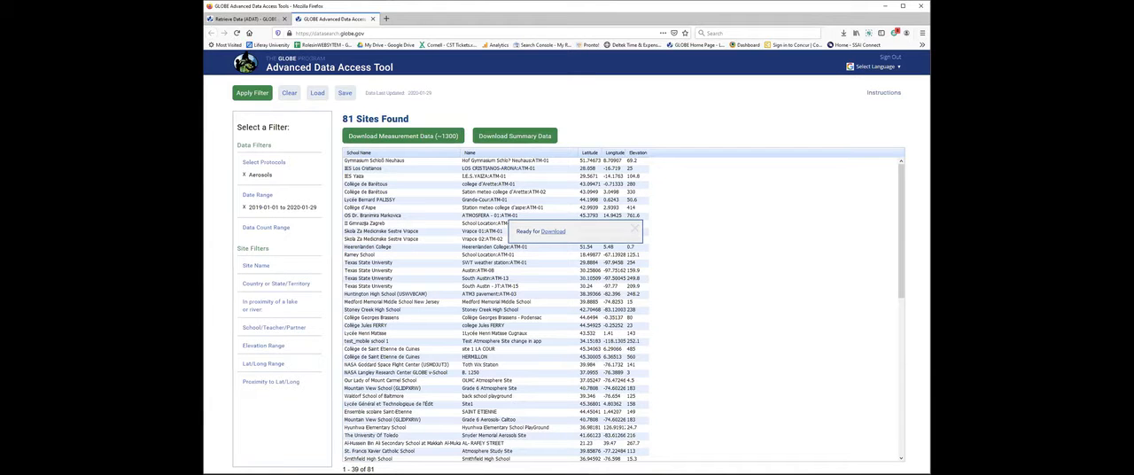
click(548, 233)
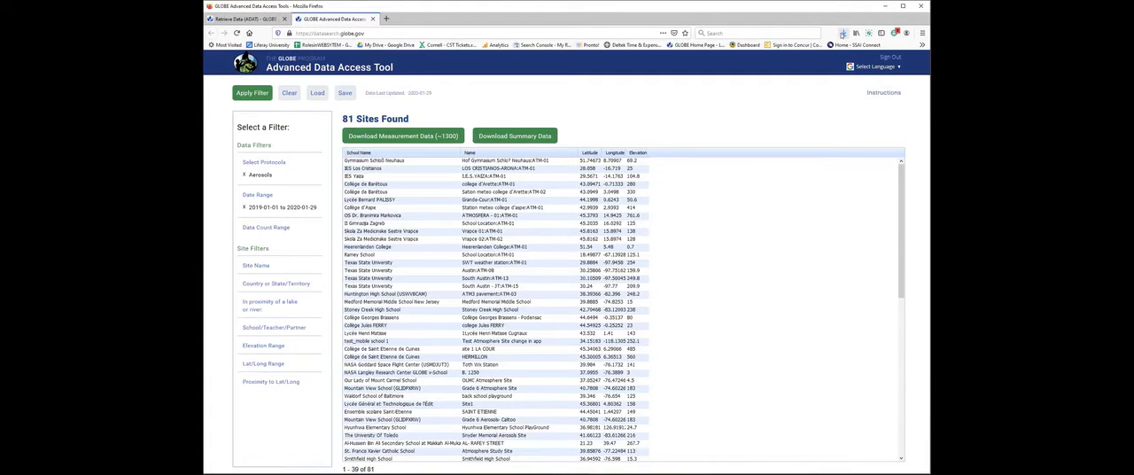
click(842, 34)
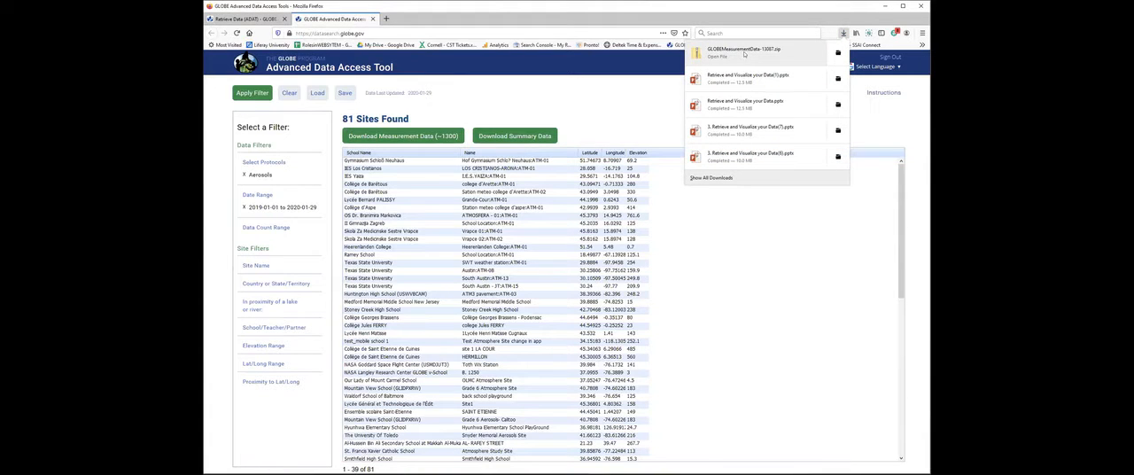
click(744, 54)
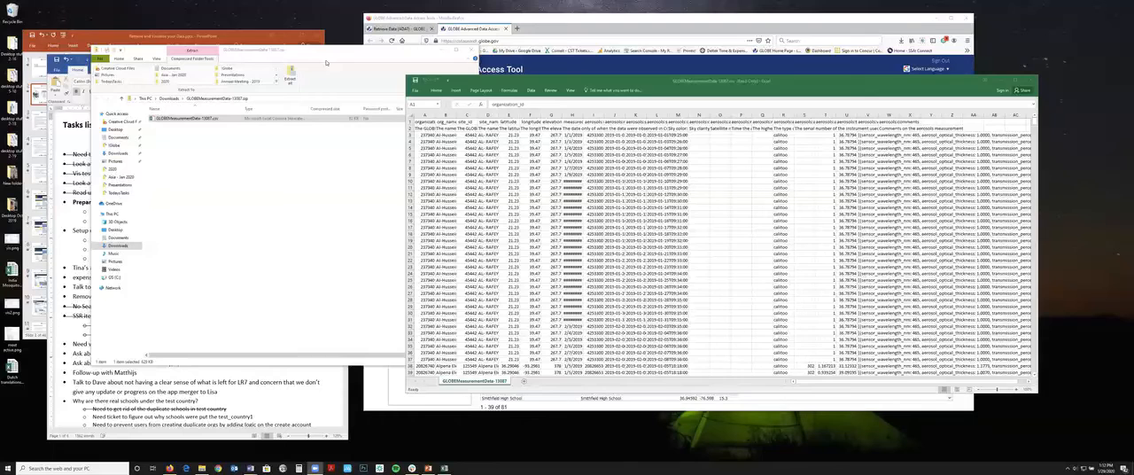
Enlarge the spreadsheet window, widen the ID, name and coordinate columns, make row 2 taller, and view the columns further along.
click(361, 135)
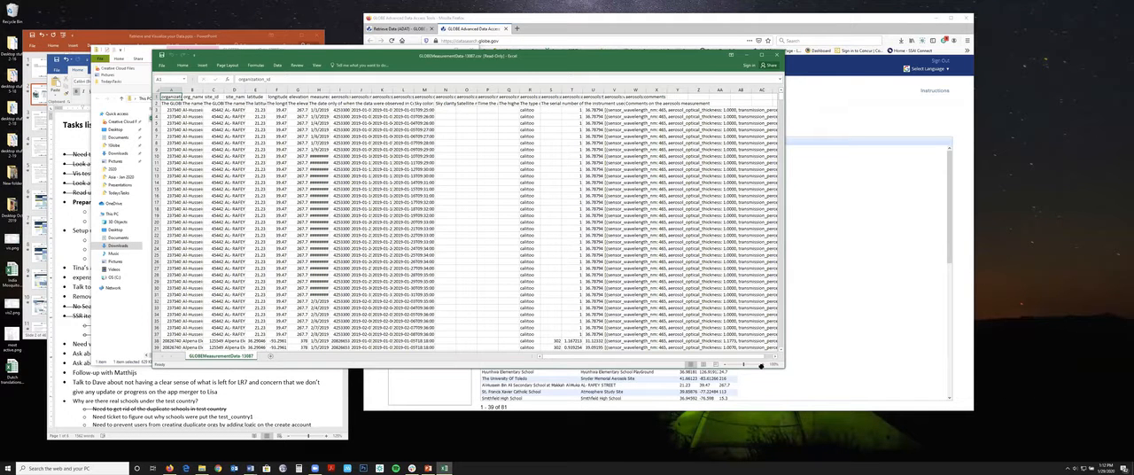
drag(783, 365, 836, 393)
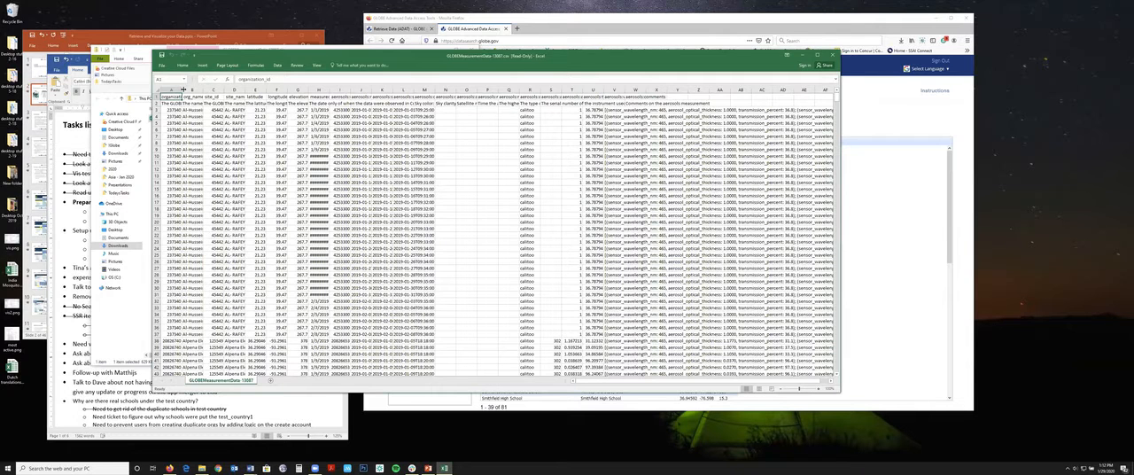
drag(184, 89, 497, 92)
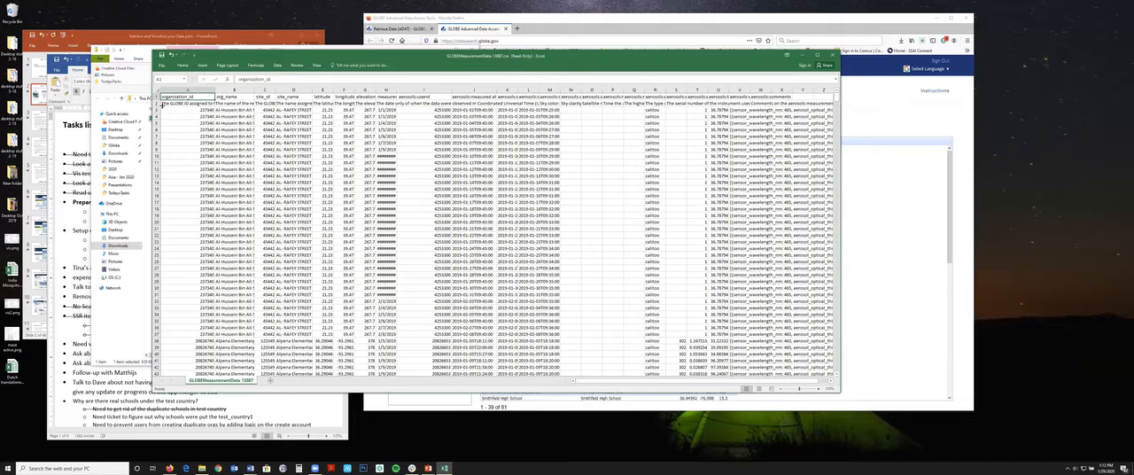
drag(158, 108, 157, 112)
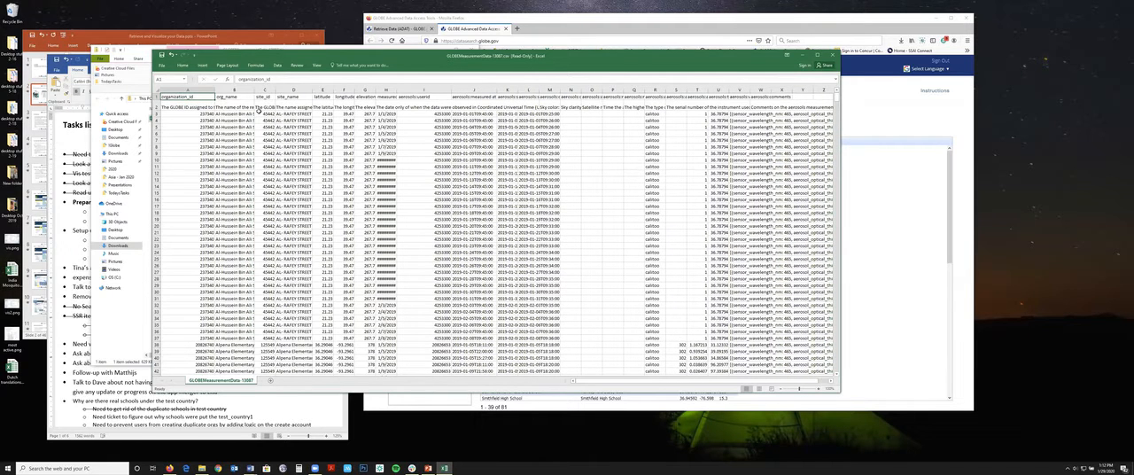
drag(312, 90, 329, 90)
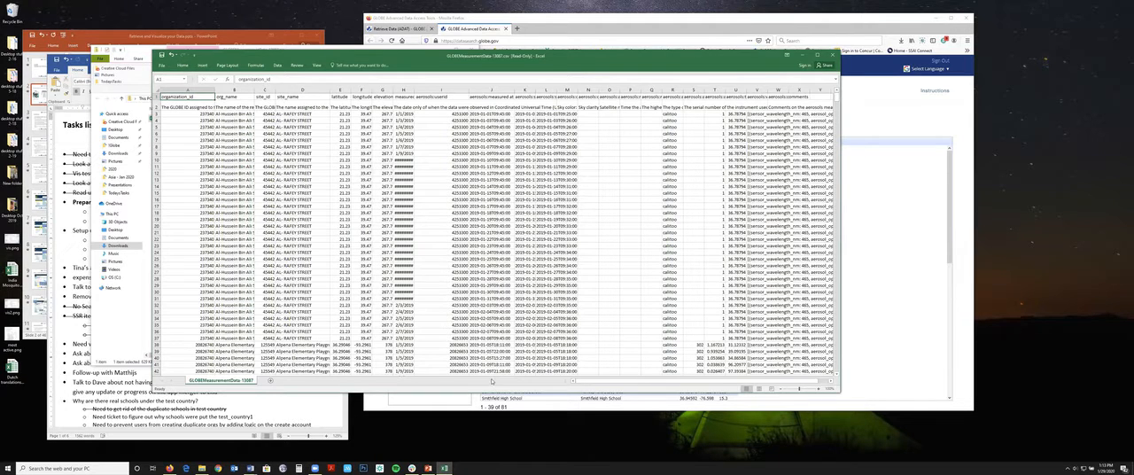
drag(692, 388, 702, 383)
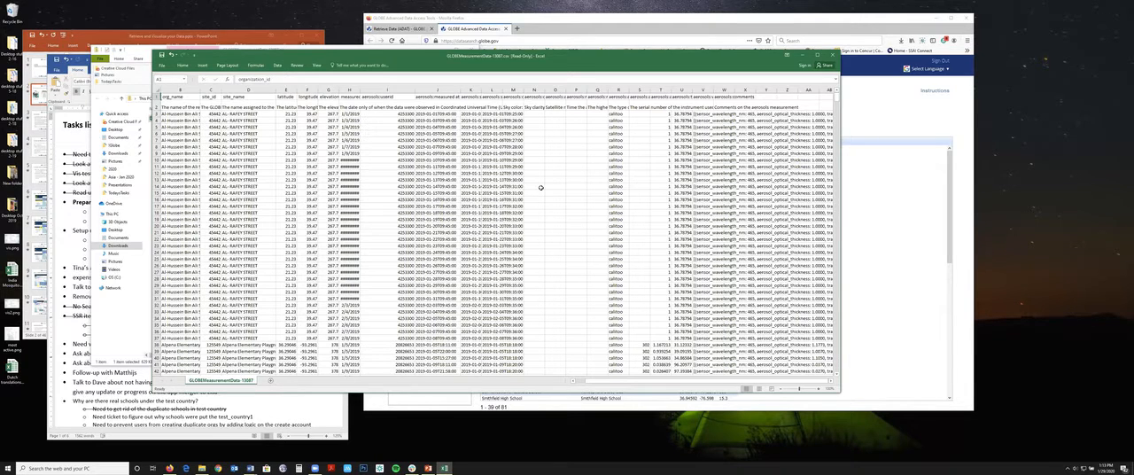
drag(583, 62, 581, 61)
drag(748, 56, 708, 71)
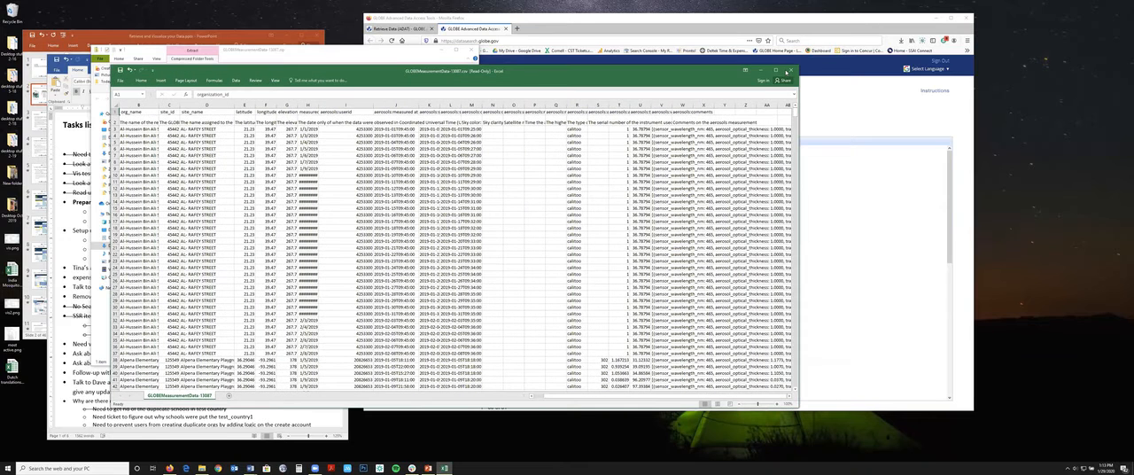
click(788, 70)
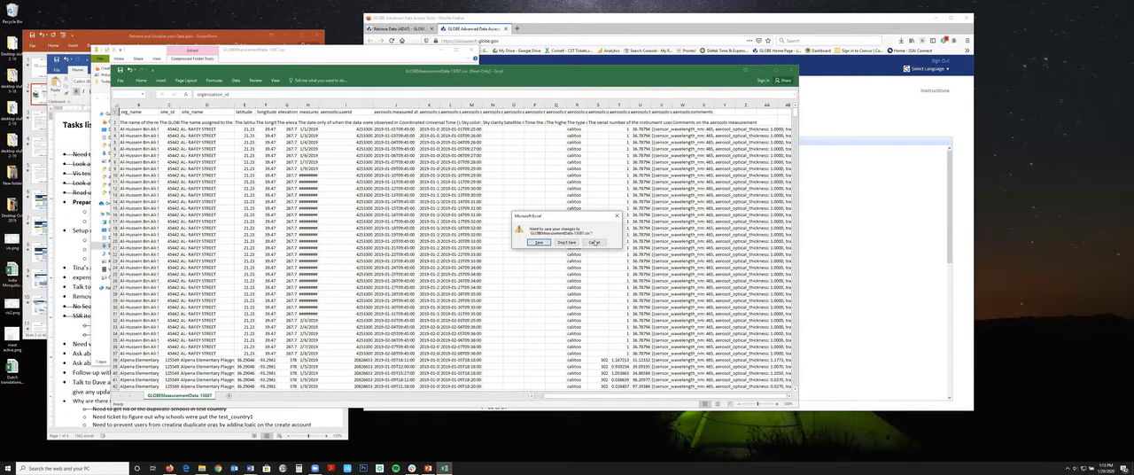
click(593, 242)
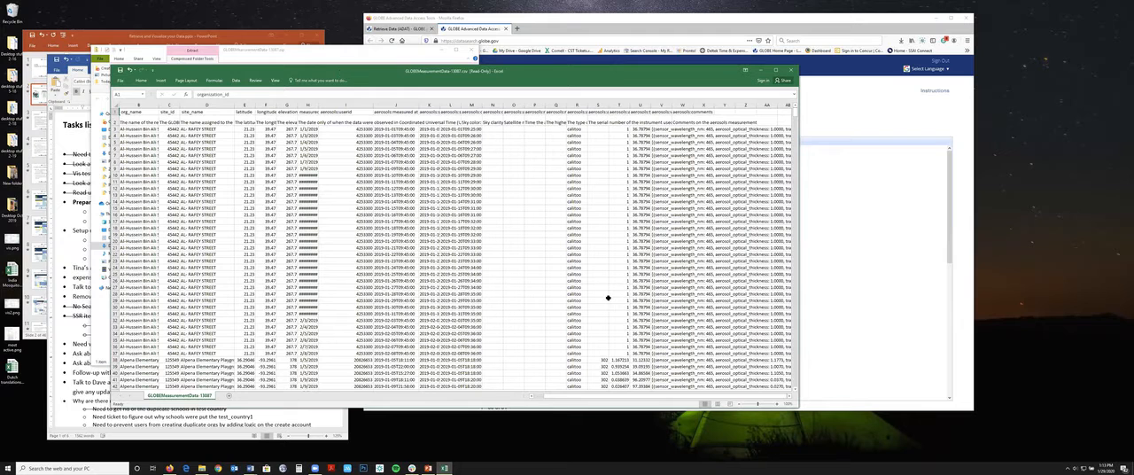
Reposition and enlarge the spreadsheet window, and set the sheet magnification to 200%.
drag(580, 70, 512, 20)
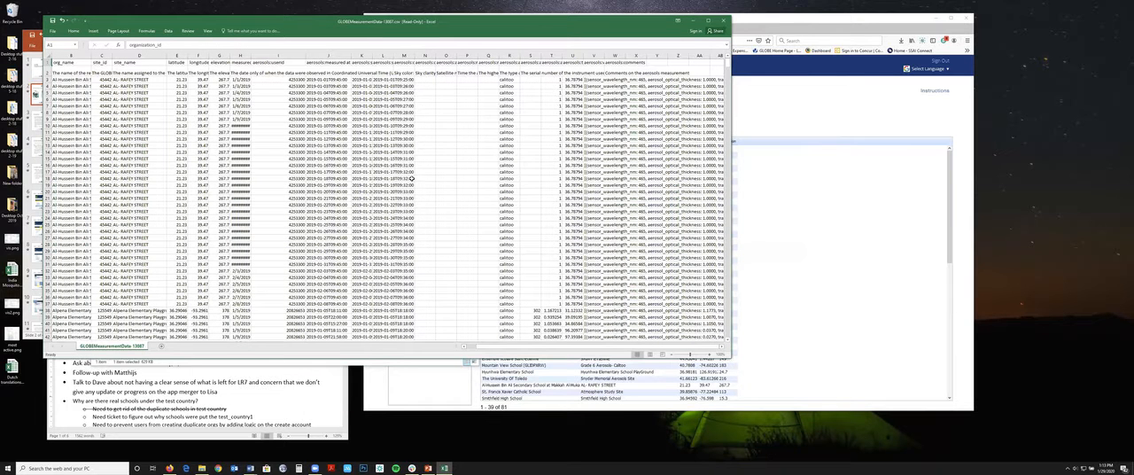
drag(730, 358, 870, 432)
click(208, 31)
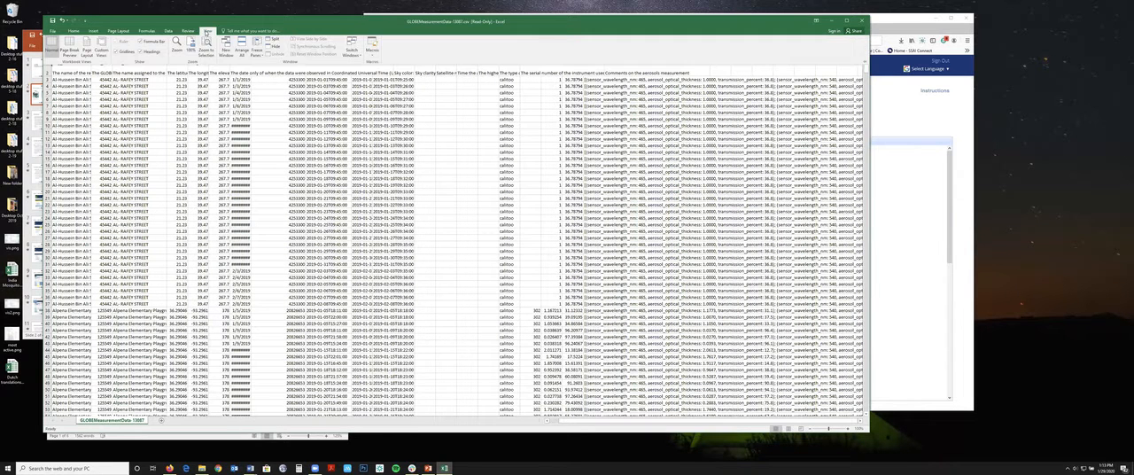
click(178, 46)
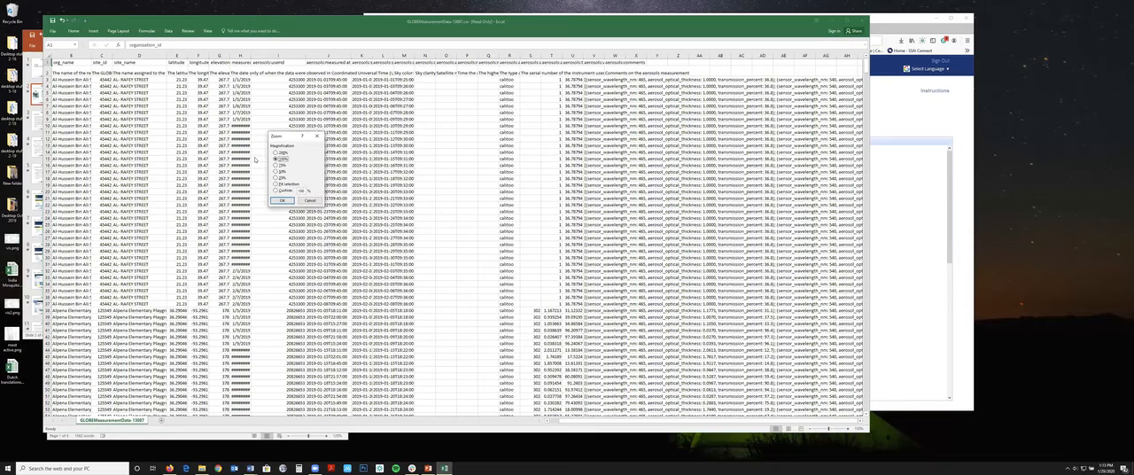
key(Up)
click(283, 200)
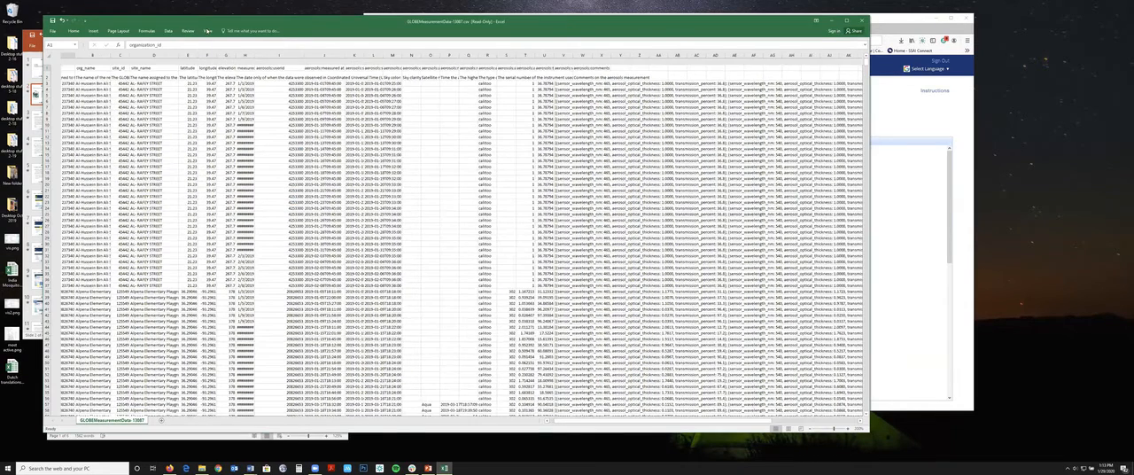
Set a custom sheet magnification of 150%.
click(208, 31)
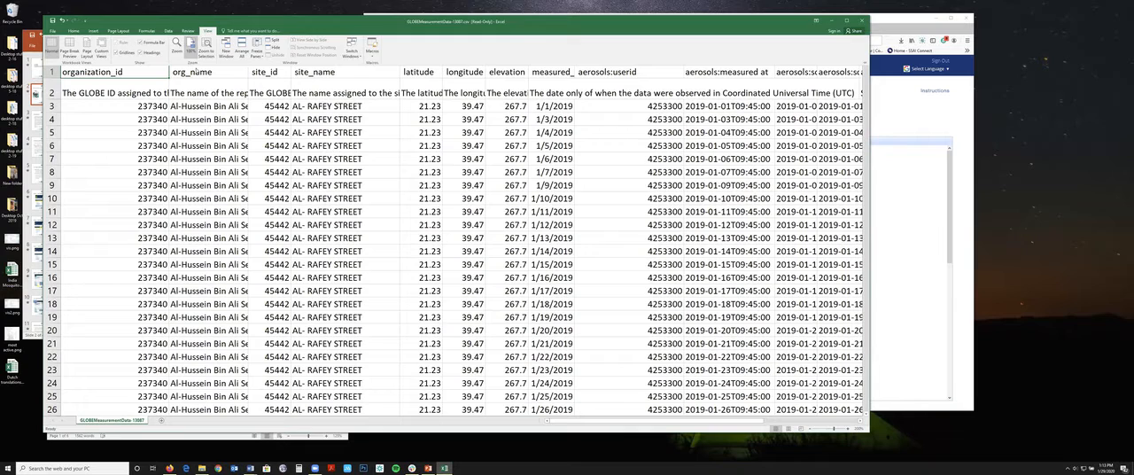
click(177, 44)
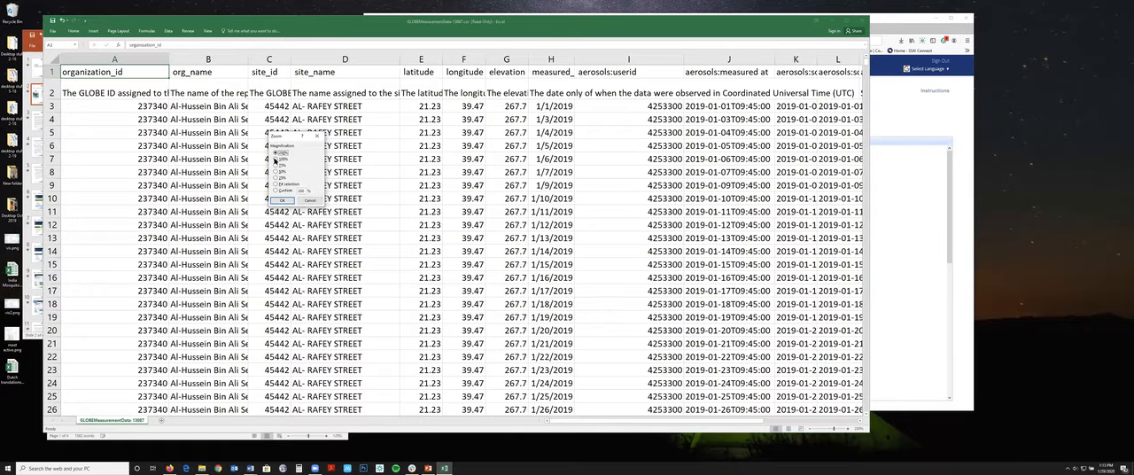
click(299, 192)
click(286, 201)
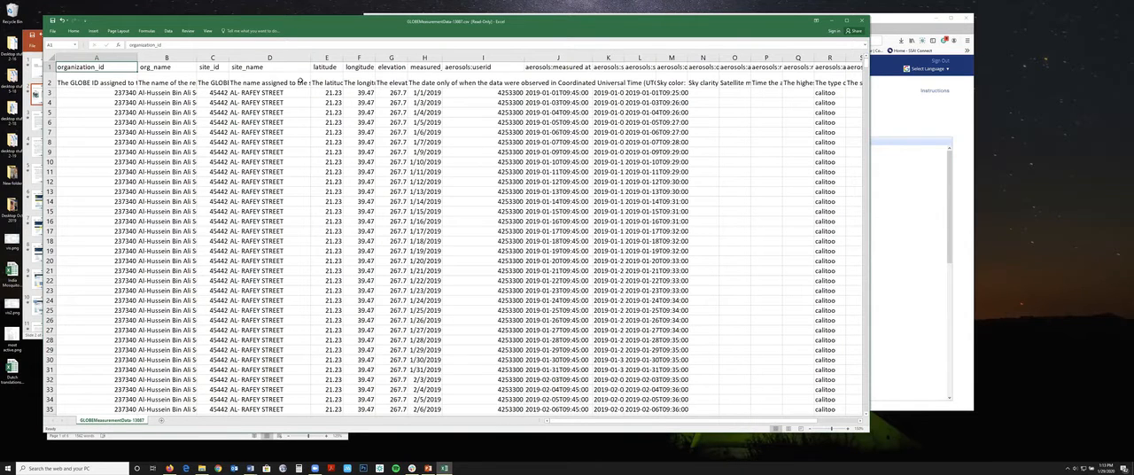
Close the measurement data spreadsheet without saving the changes.
drag(298, 26, 290, 25)
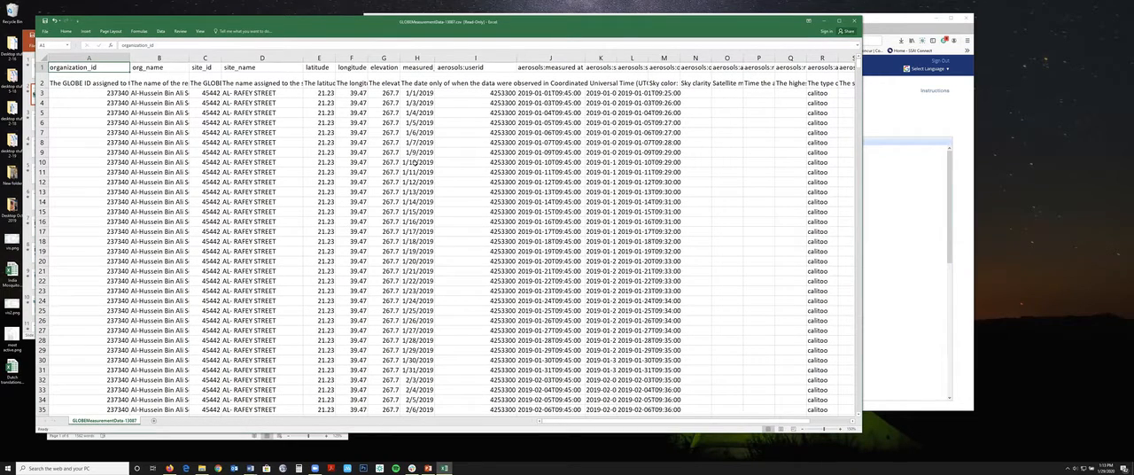
mouse_move(547, 422)
mouse_down()
mouse_move(559, 422)
mouse_move(545, 421)
mouse_up()
click(855, 22)
click(565, 242)
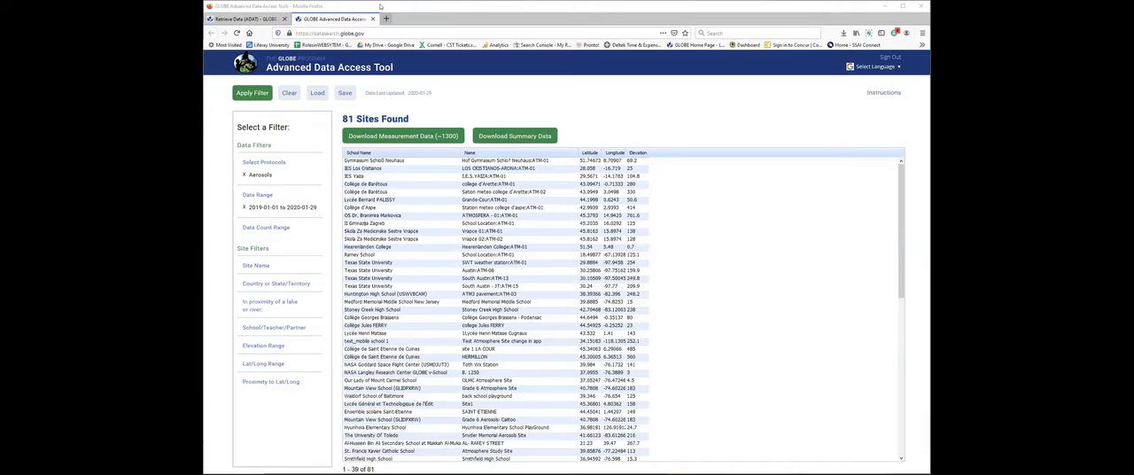
click(381, 6)
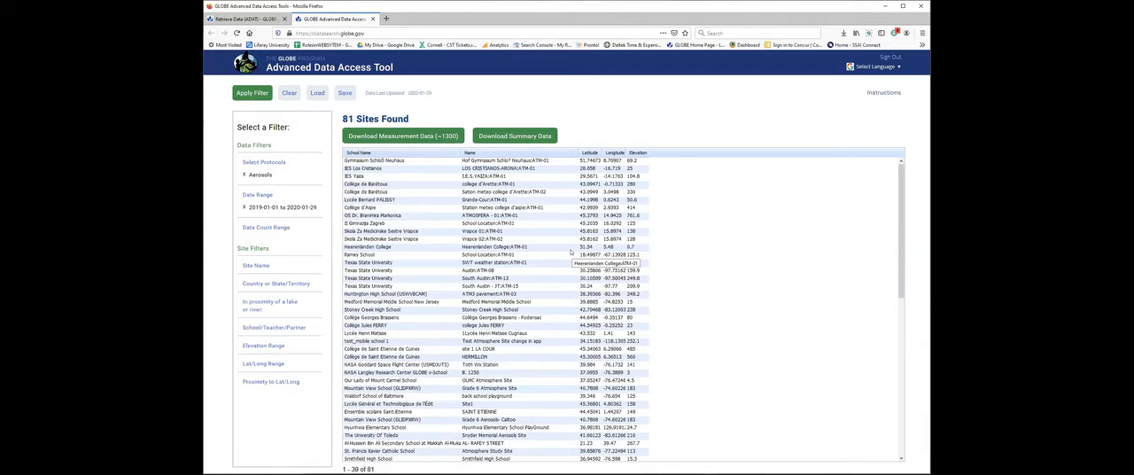
click(255, 265)
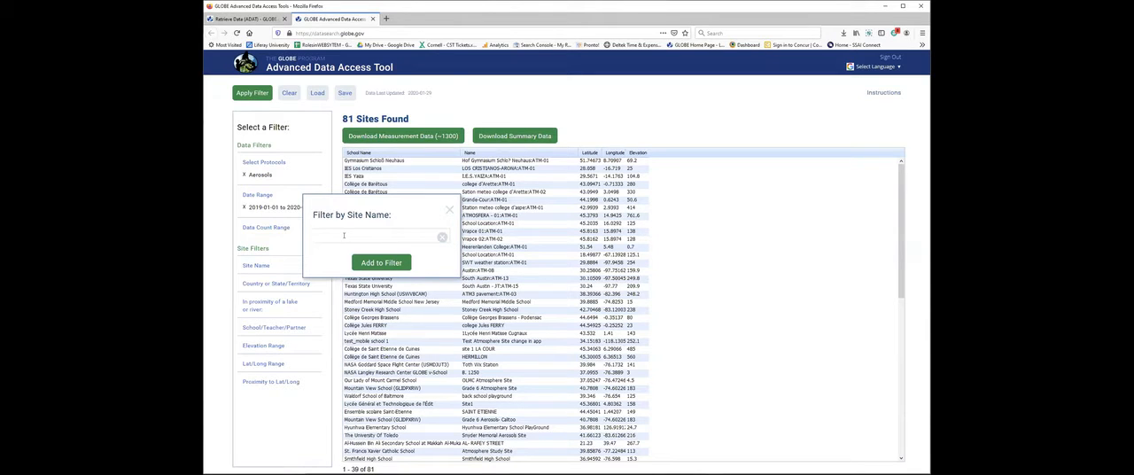
text(united)
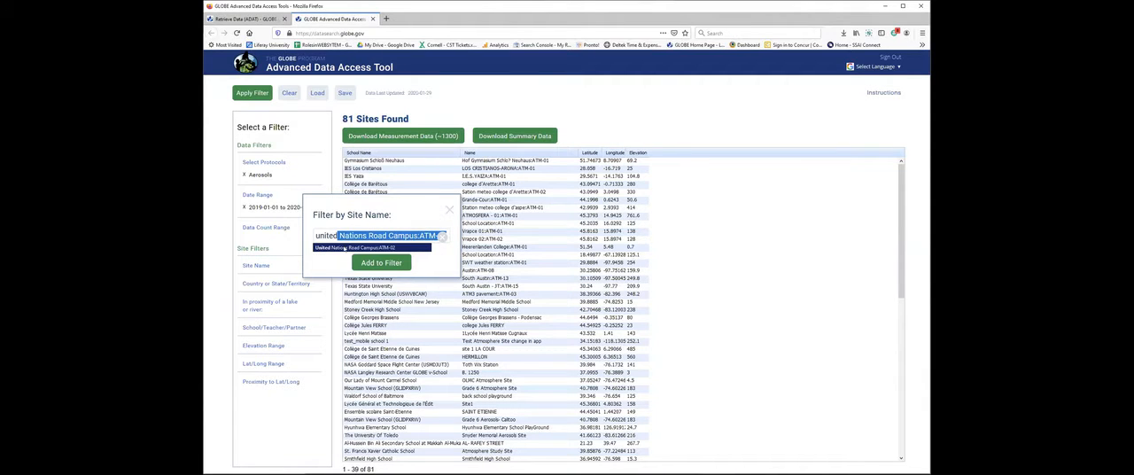
text( s)
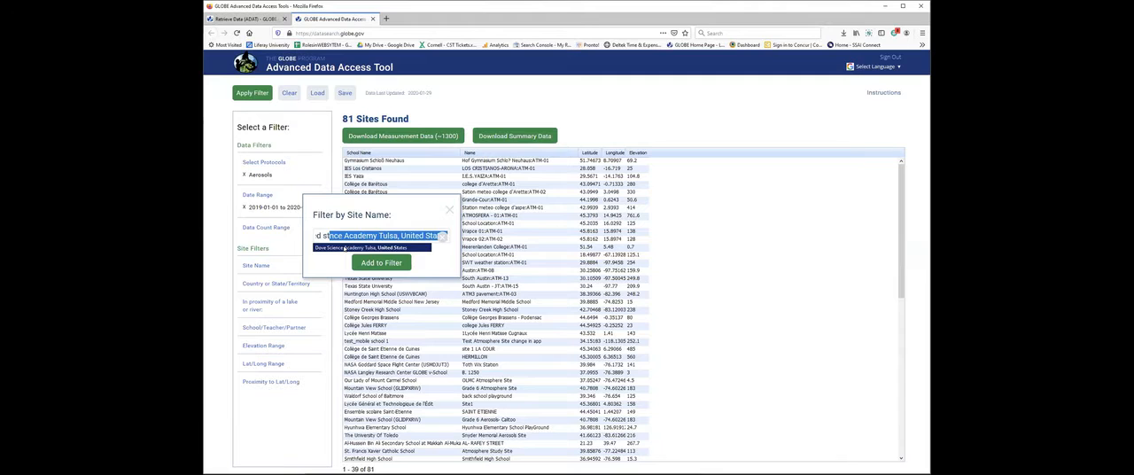
key(BackSpace)
key(BackSpace)
key(BackSpace)
key(BackSpace)
key(BackSpace)
key(BackSpace)
key(BackSpace)
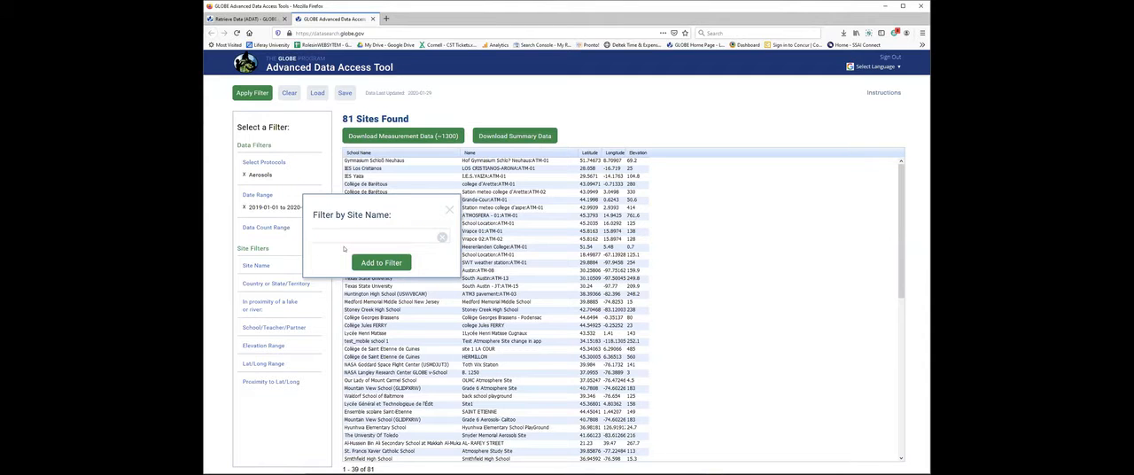
text(un)
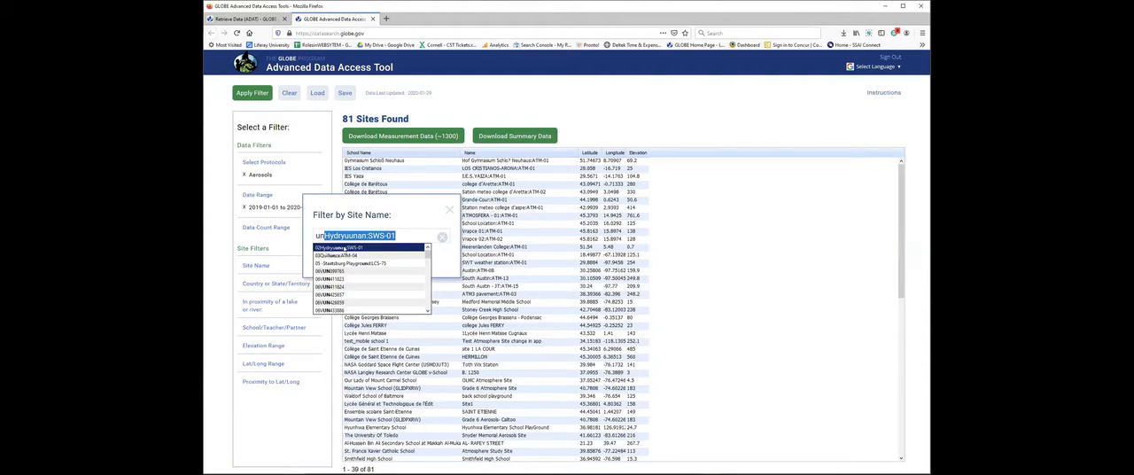
key(BackSpace)
text(ited)
text( state)
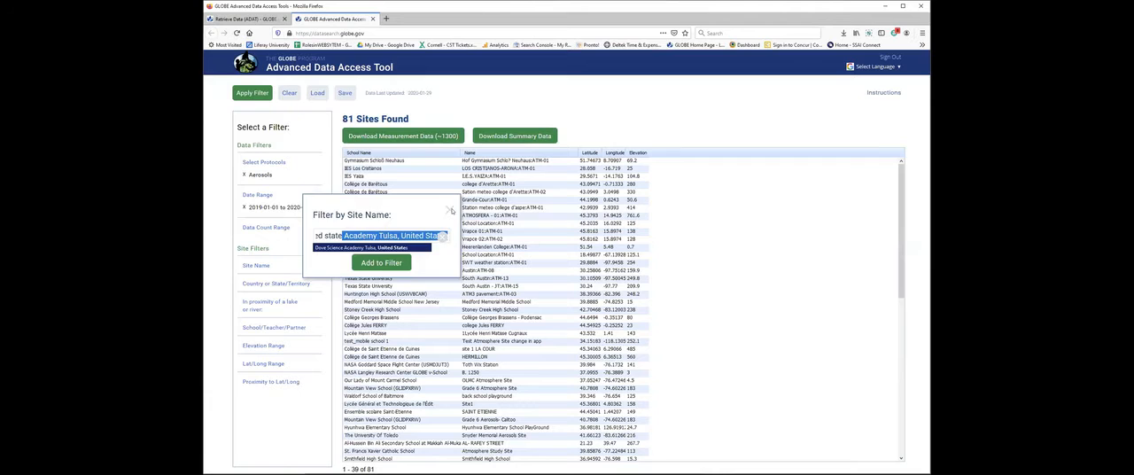
click(450, 210)
Add United States as the country filter and apply it to the aerosol site search.
click(277, 283)
text(united)
click(340, 282)
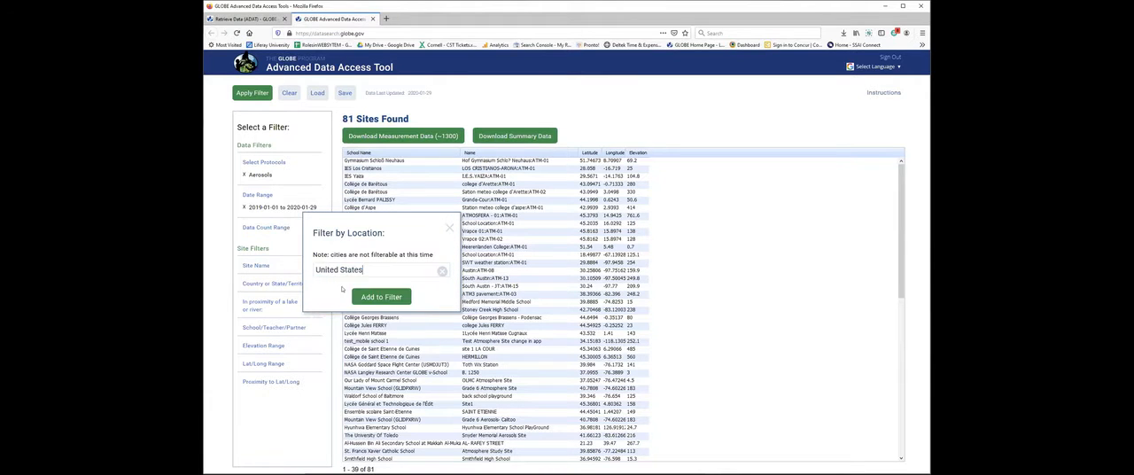
click(381, 296)
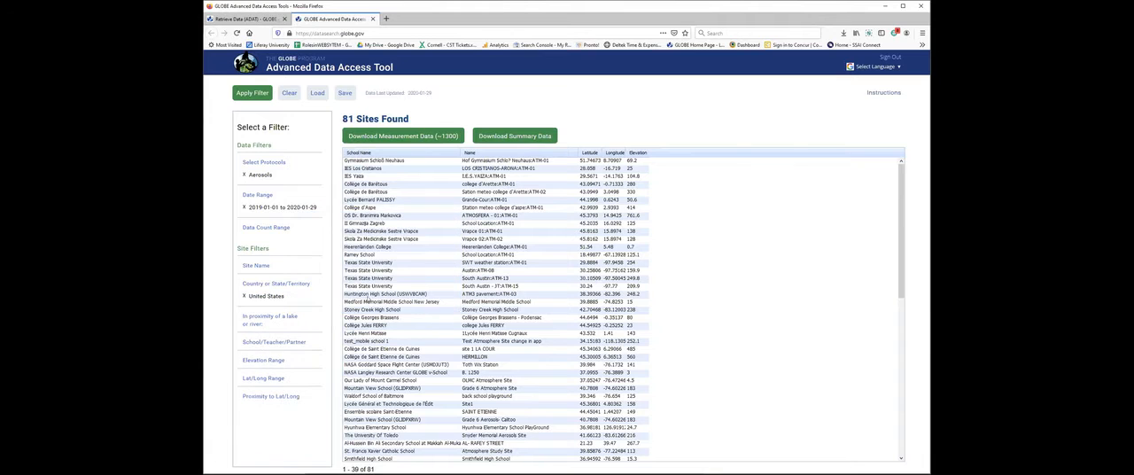
click(235, 94)
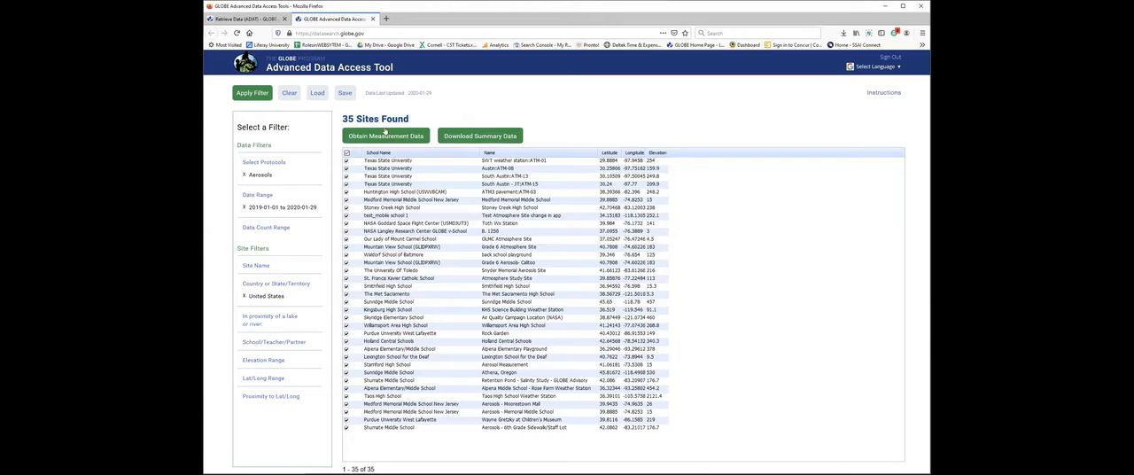
Save the current filter settings as a filter set named "aerosols US".
click(343, 94)
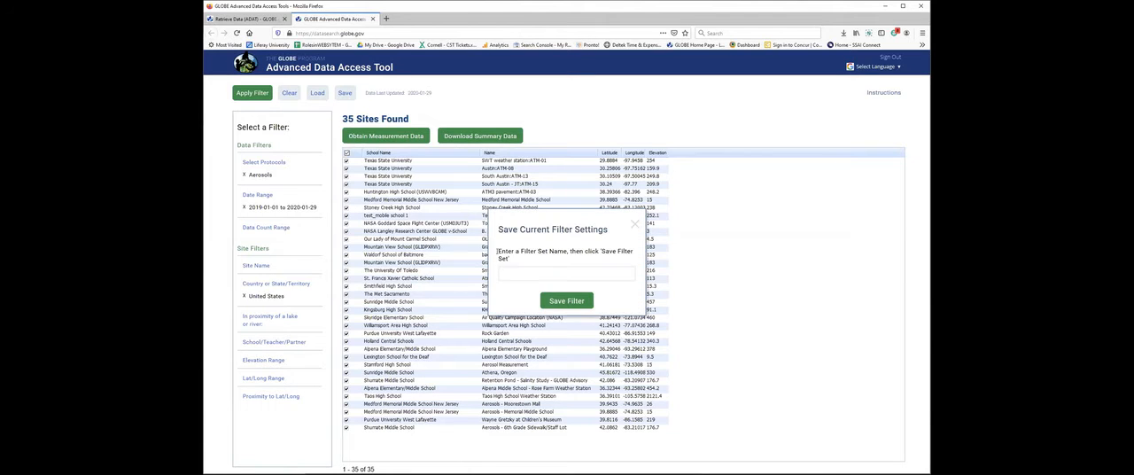
text(aerosols US)
click(562, 302)
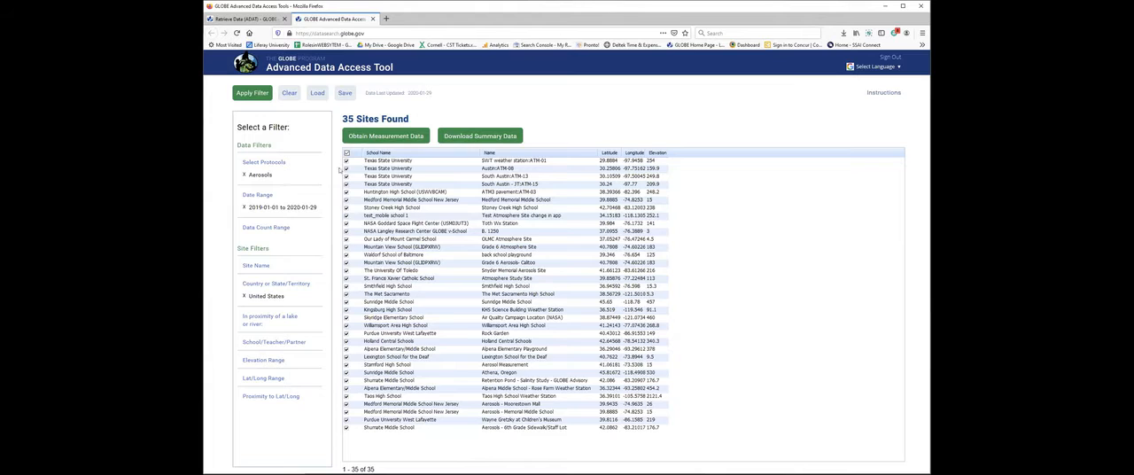
Clear all filters and load the saved "aerosols US" filter set.
click(285, 95)
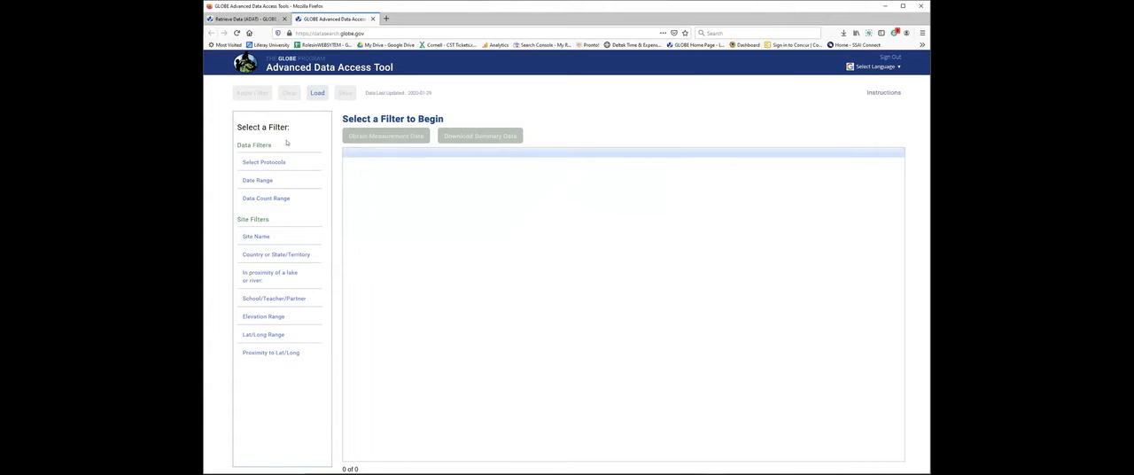
click(316, 96)
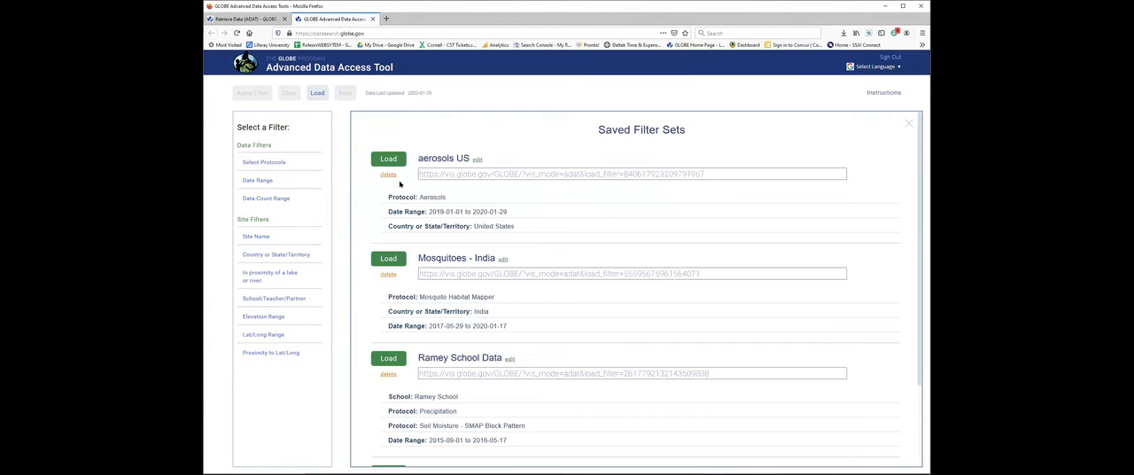
click(388, 160)
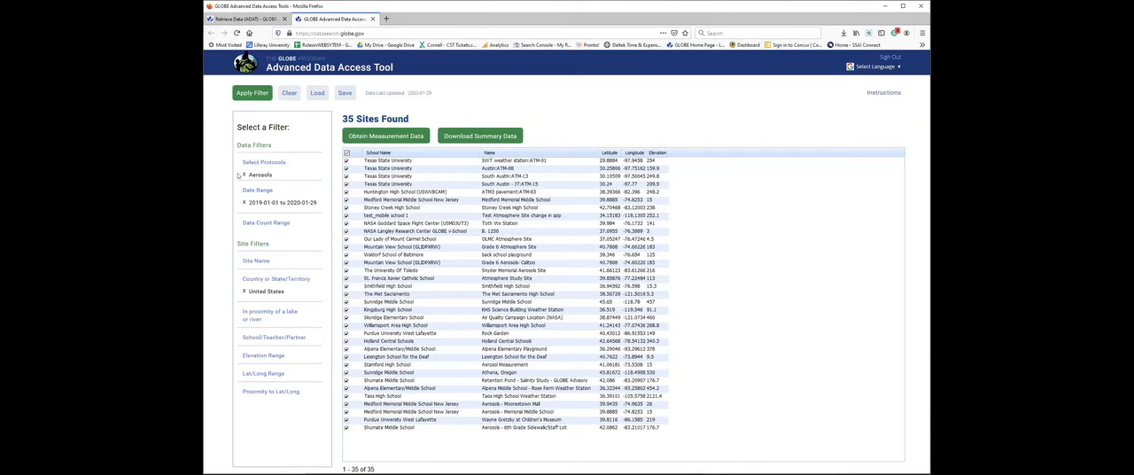
Discard the loaded filters by reloading the tool, and select the Air Temperature and Clouds protocols for a new search.
click(244, 174)
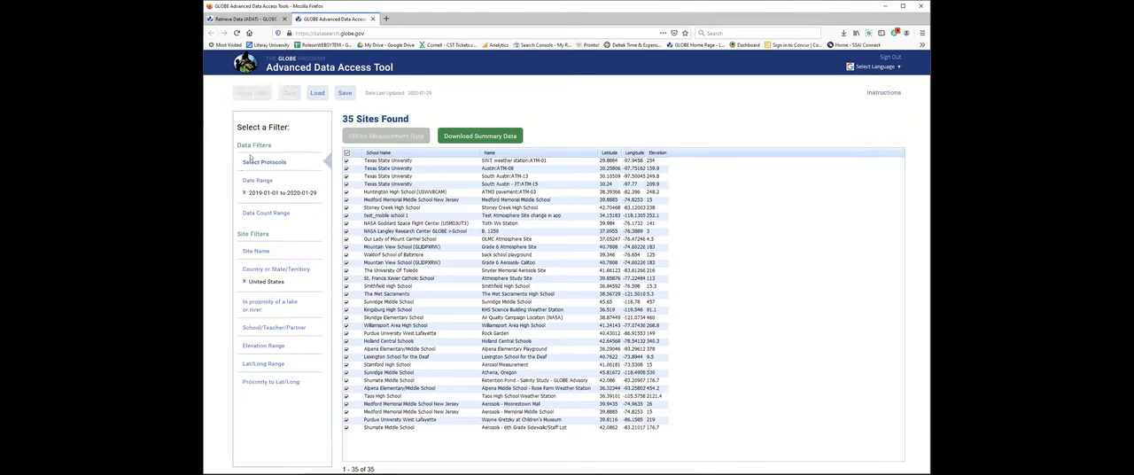
click(236, 34)
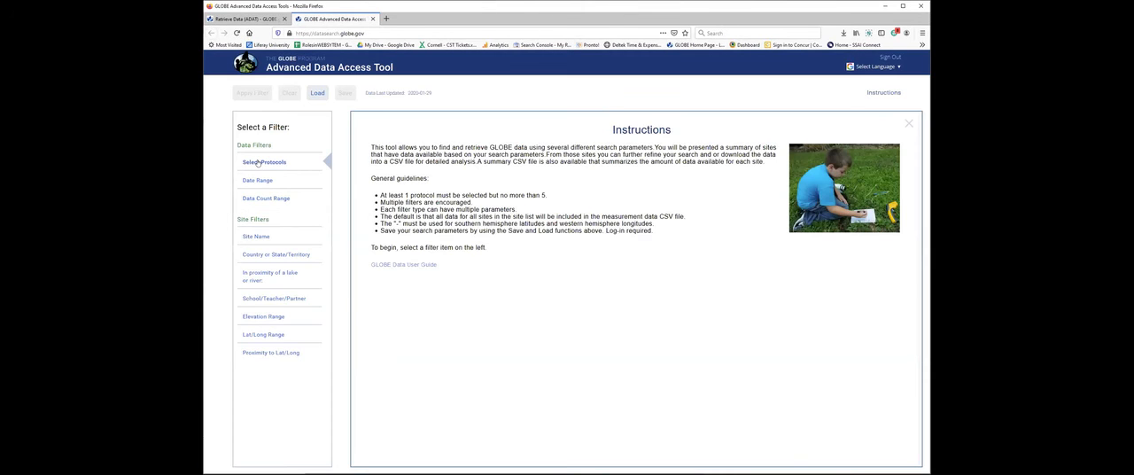
click(258, 162)
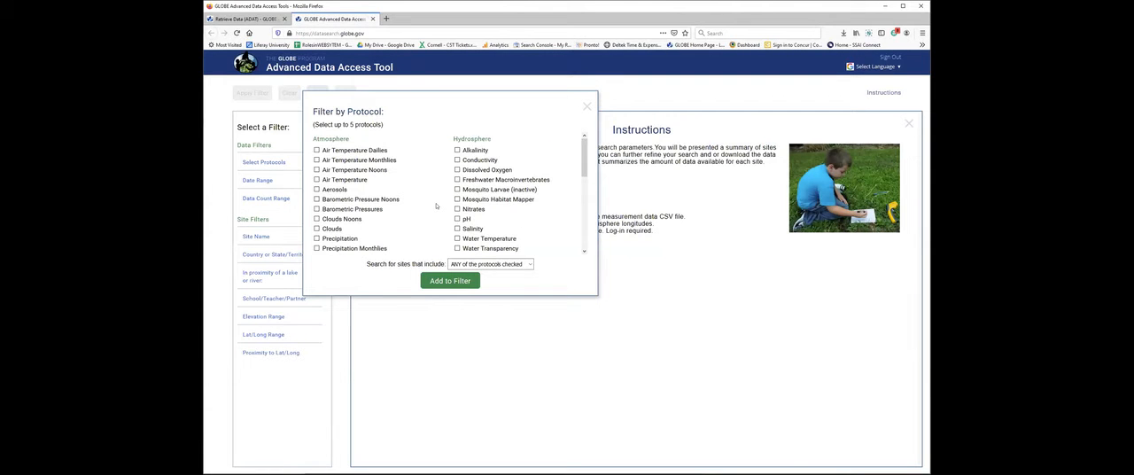
click(317, 179)
scroll(373, 199, down, 1)
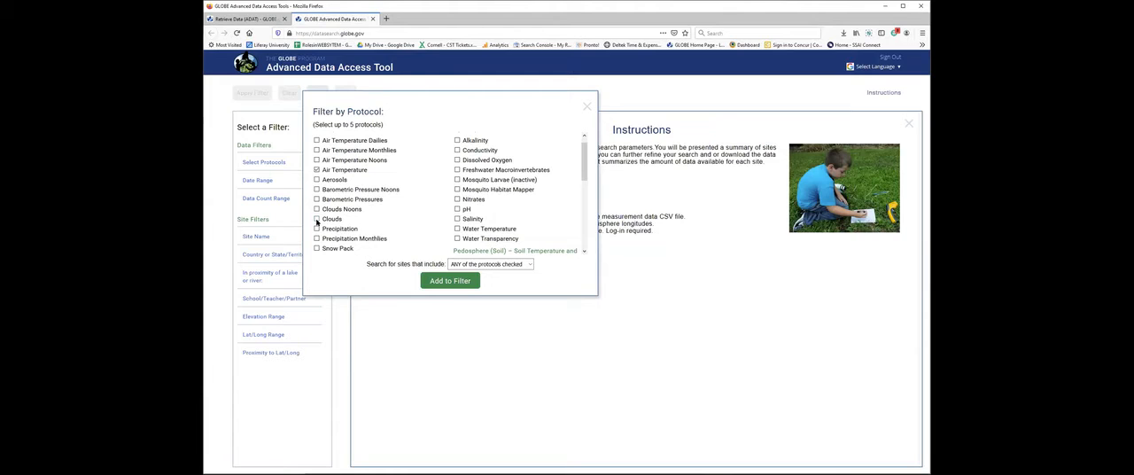
scroll(359, 215, down, 1)
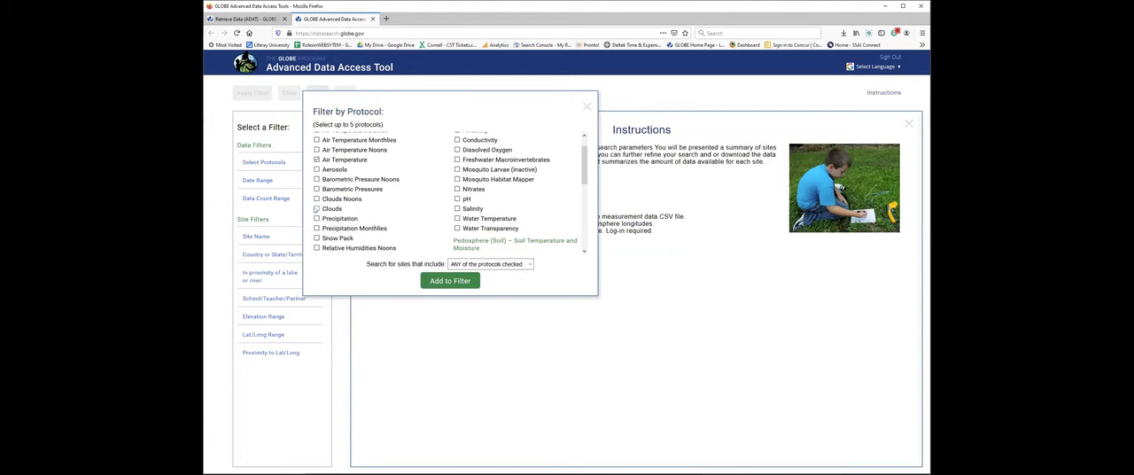
scroll(330, 211, up, 2)
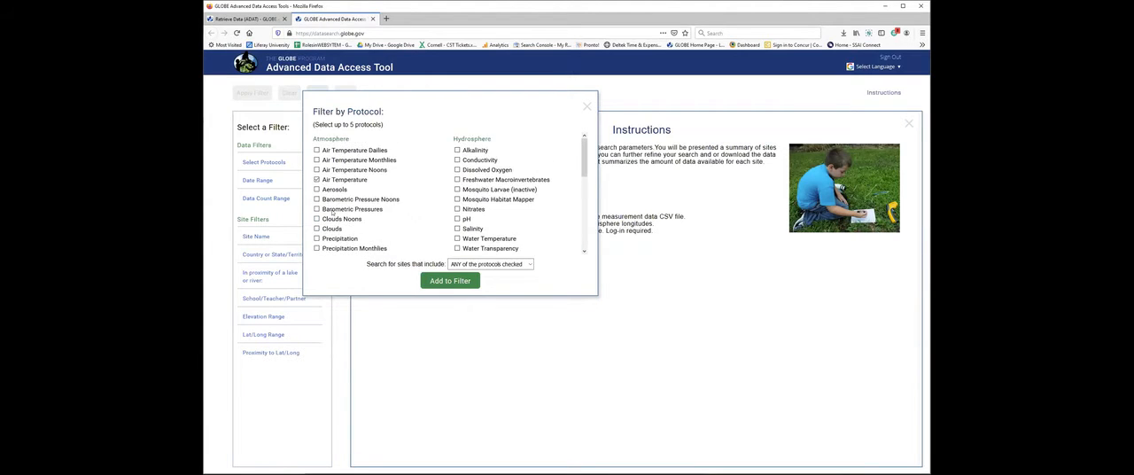
scroll(333, 213, down, 1)
click(317, 209)
scroll(326, 200, up, 1)
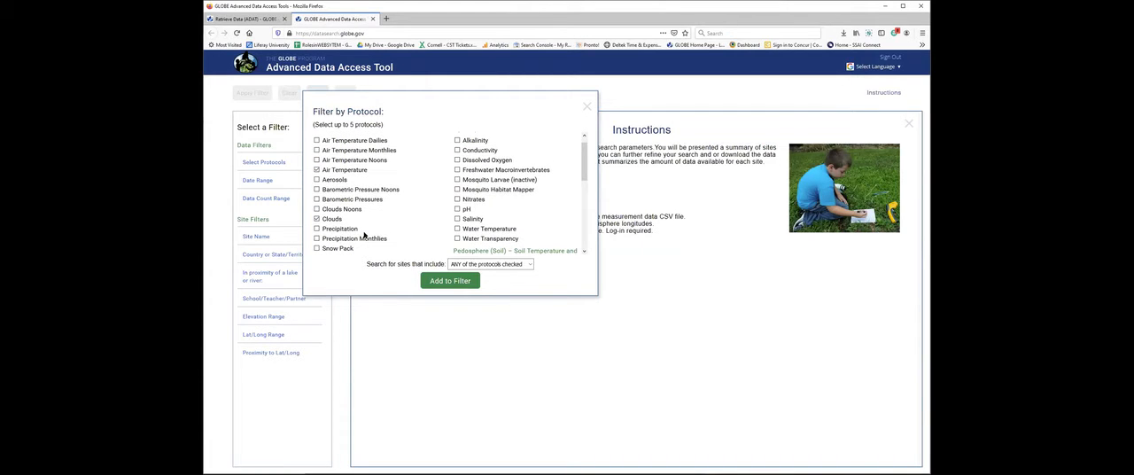
Require sites to include ALL of the protocols checked, add the protocols to the filter, and apply it.
click(530, 265)
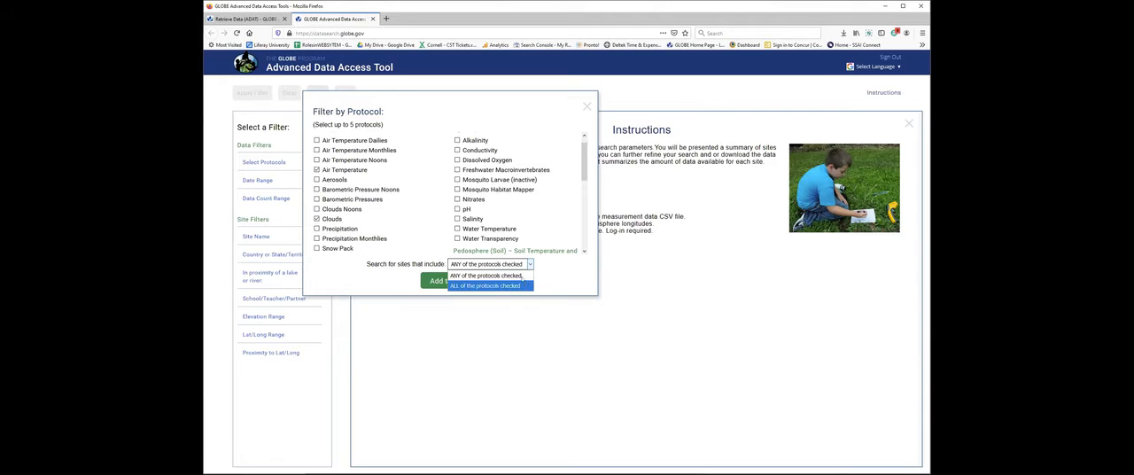
click(522, 276)
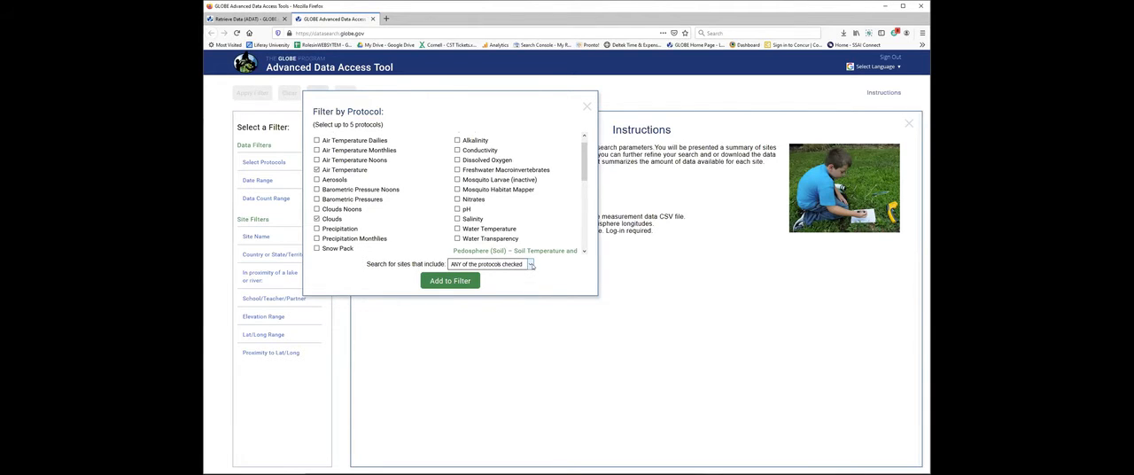
click(532, 265)
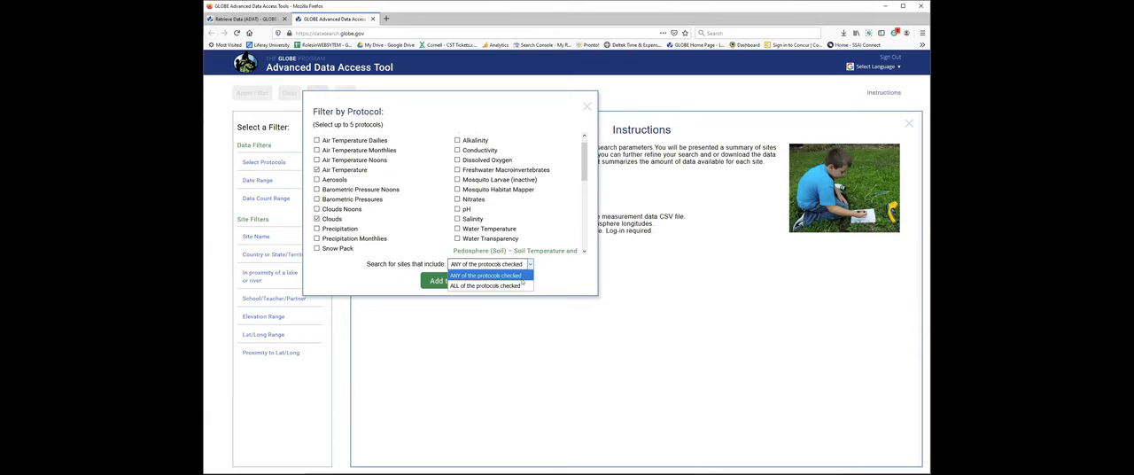
click(521, 284)
click(450, 281)
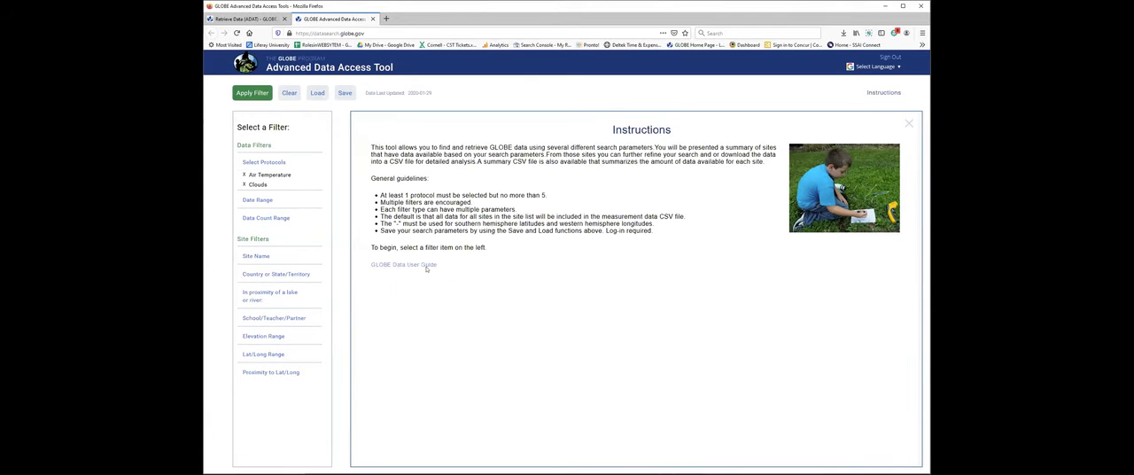
click(252, 93)
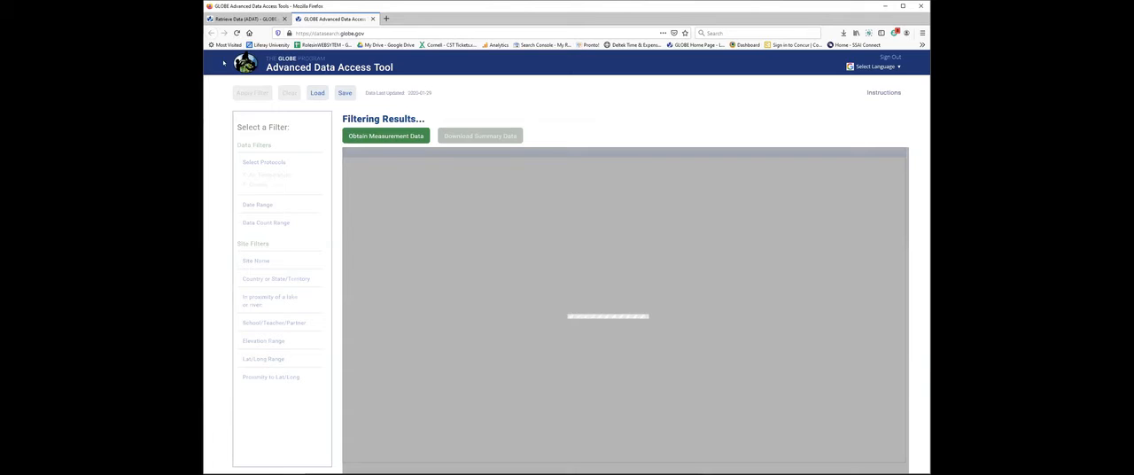
Abandon the running search and reopen the Advanced Data Access Tool from the GLOBE Retrieve Data page.
click(236, 33)
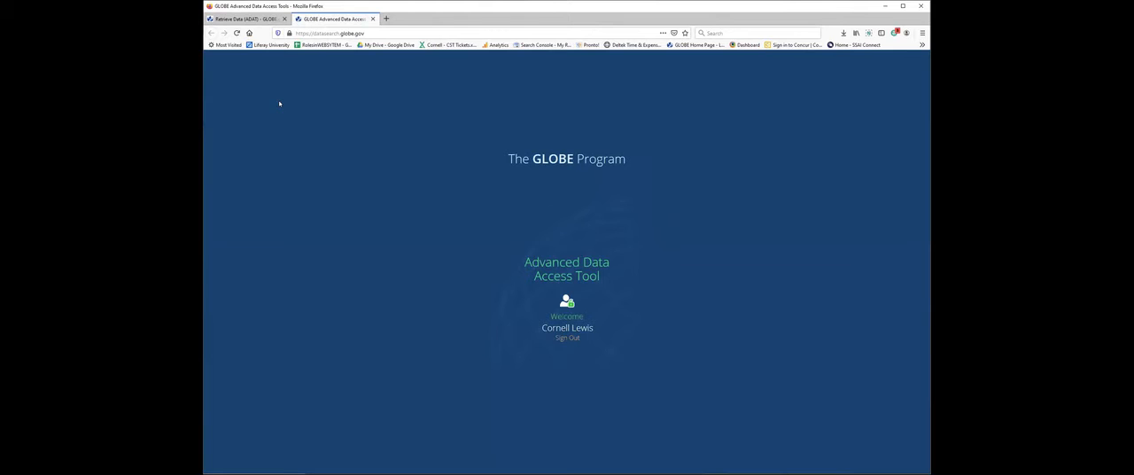
click(372, 19)
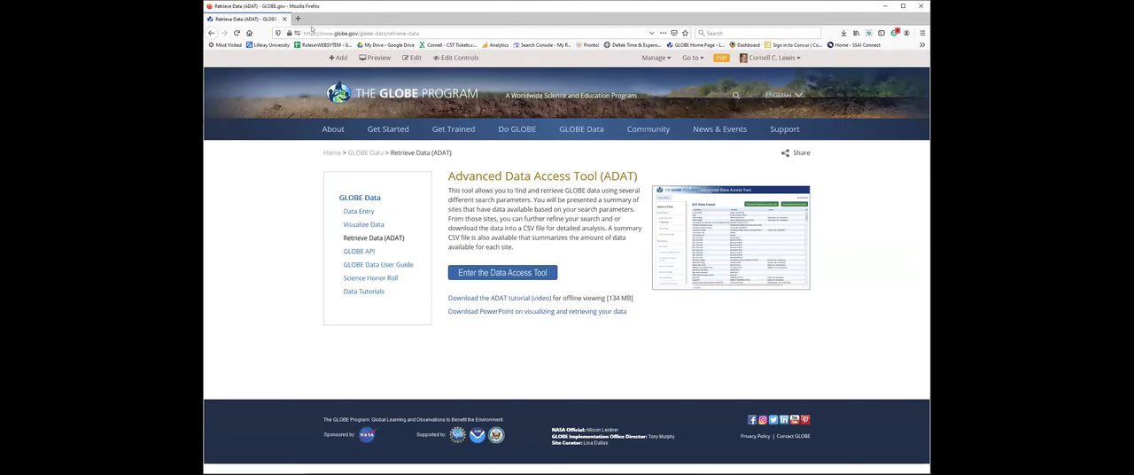
click(489, 268)
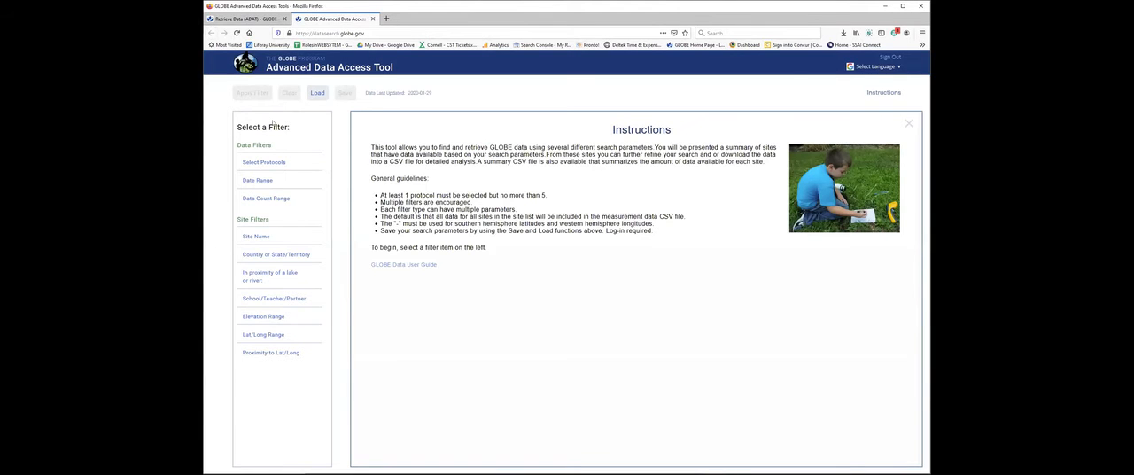
Add the Air Temperature and Clouds protocols to the filter, matching ANY of the protocols checked.
click(271, 161)
click(316, 179)
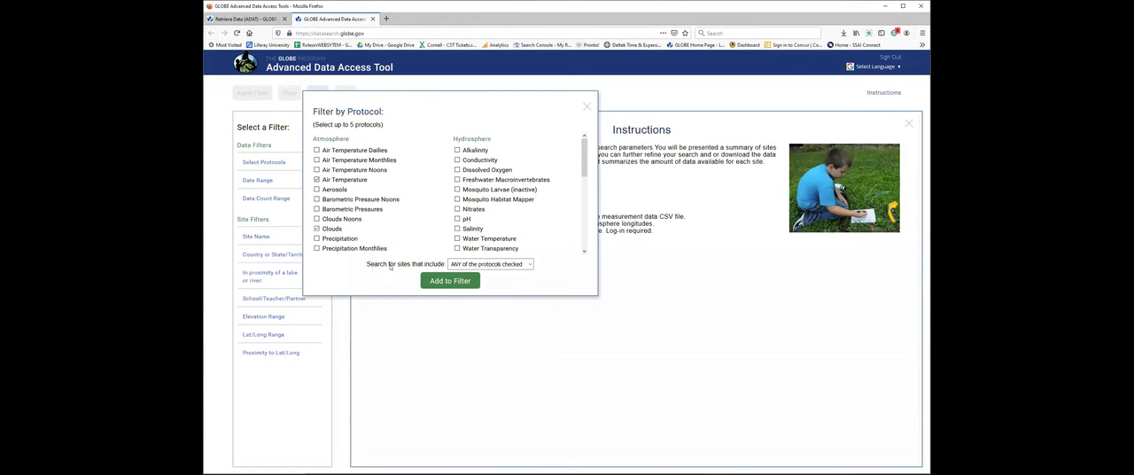
click(432, 280)
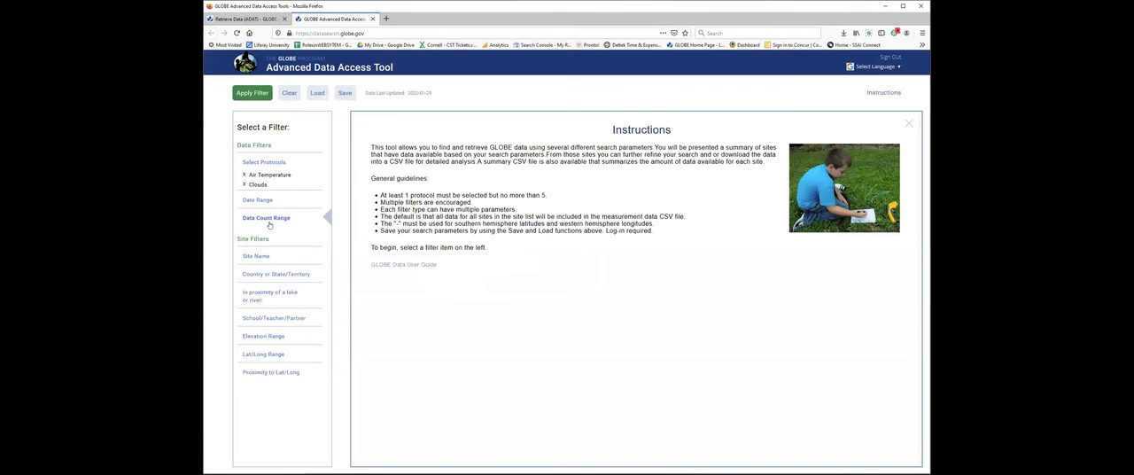
Add a date range filter from 2020-01-01 to 2020-01-29.
click(252, 202)
drag(317, 222, 445, 225)
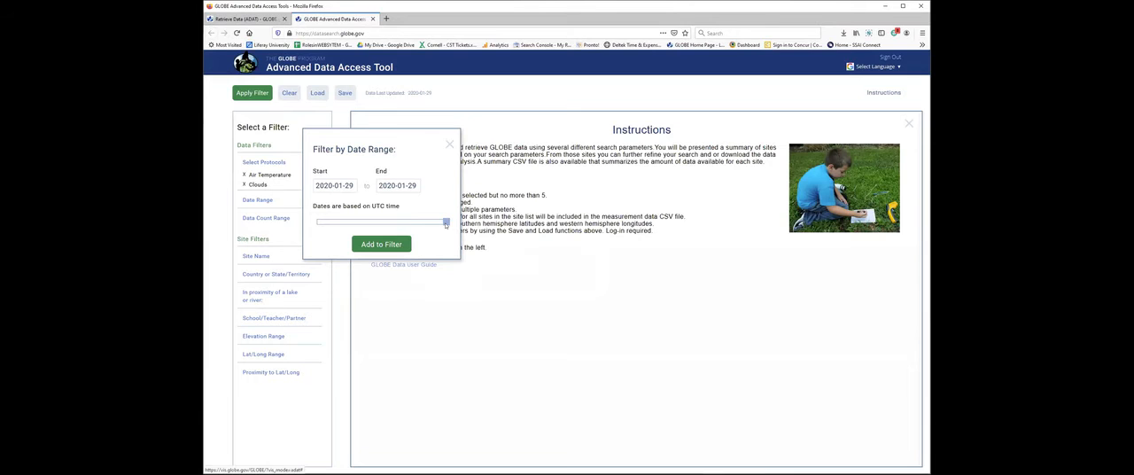
click(347, 186)
click(572, 222)
click(381, 244)
Apply the protocol and date filters and obtain the measurement data for the matching sites.
click(256, 95)
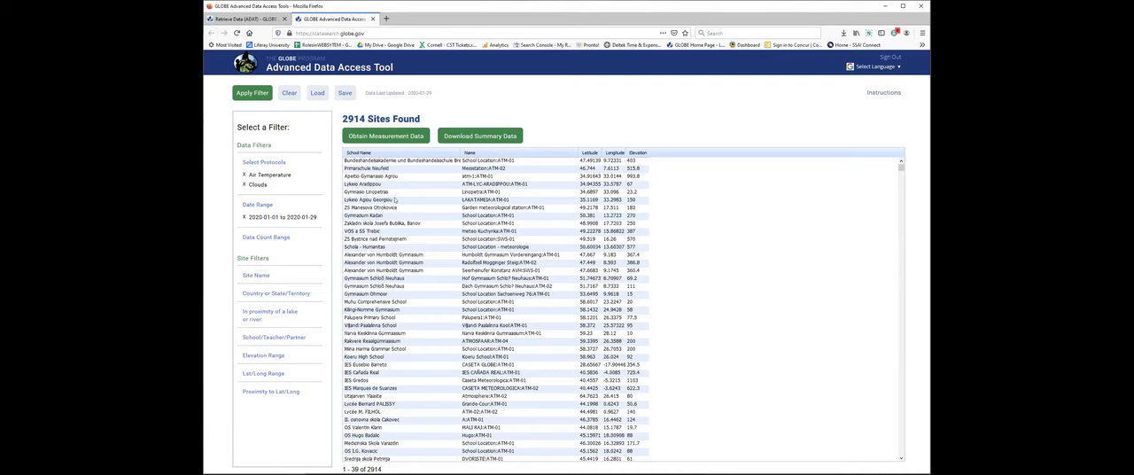
click(386, 136)
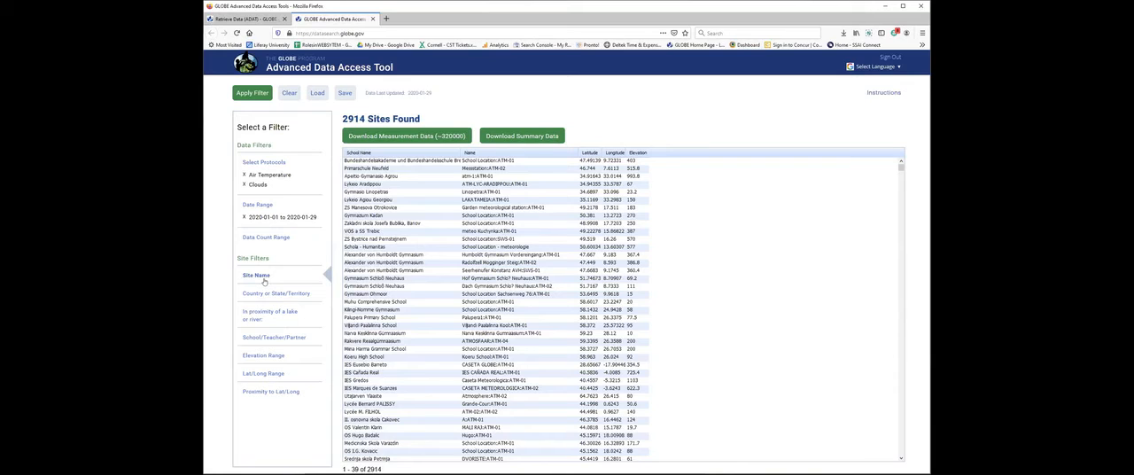
Add a school filter for Spinnaker Bay School and apply it to the site search.
click(267, 337)
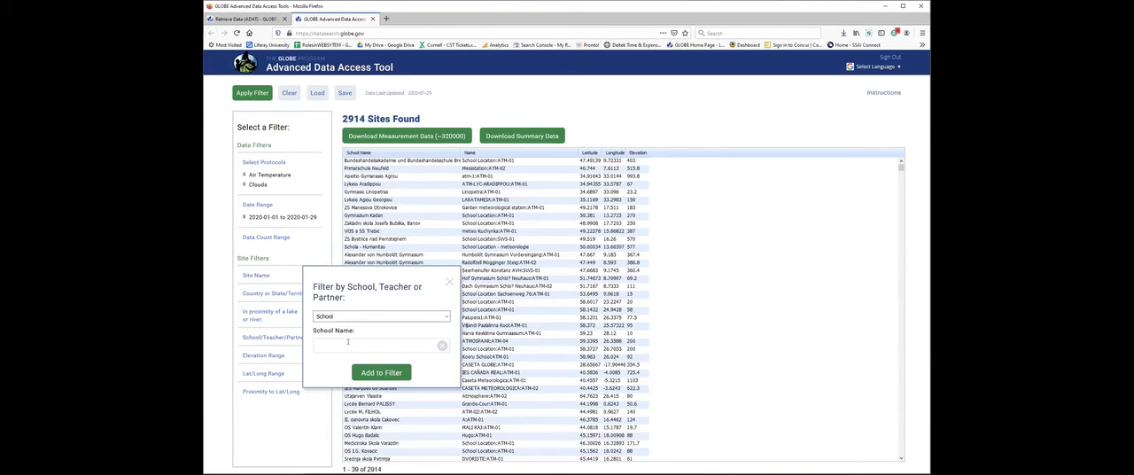
text(spin)
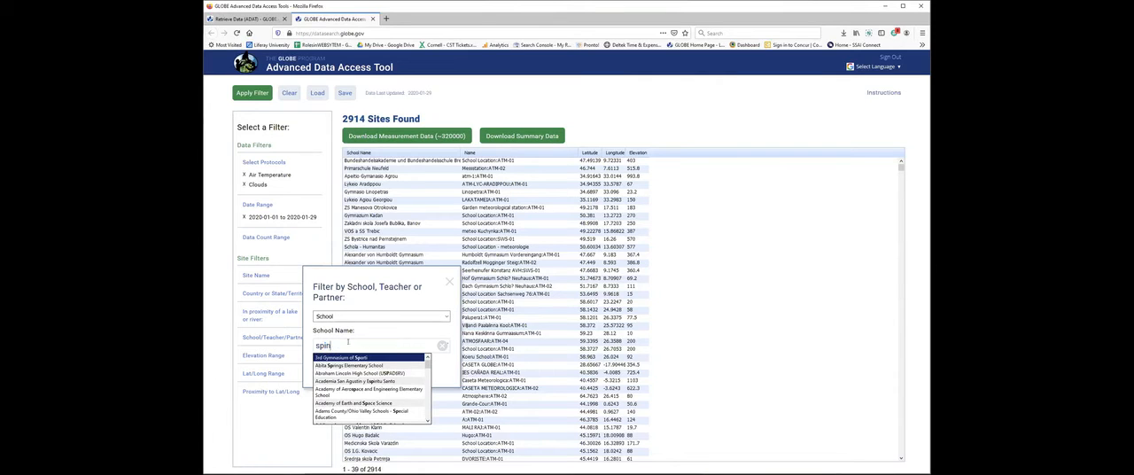
text(naker Bay School)
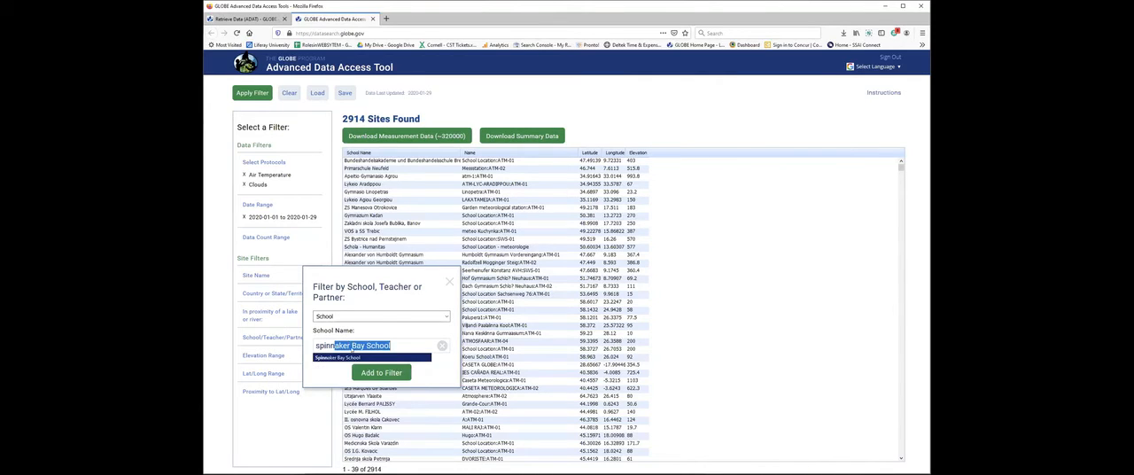
click(351, 357)
click(366, 373)
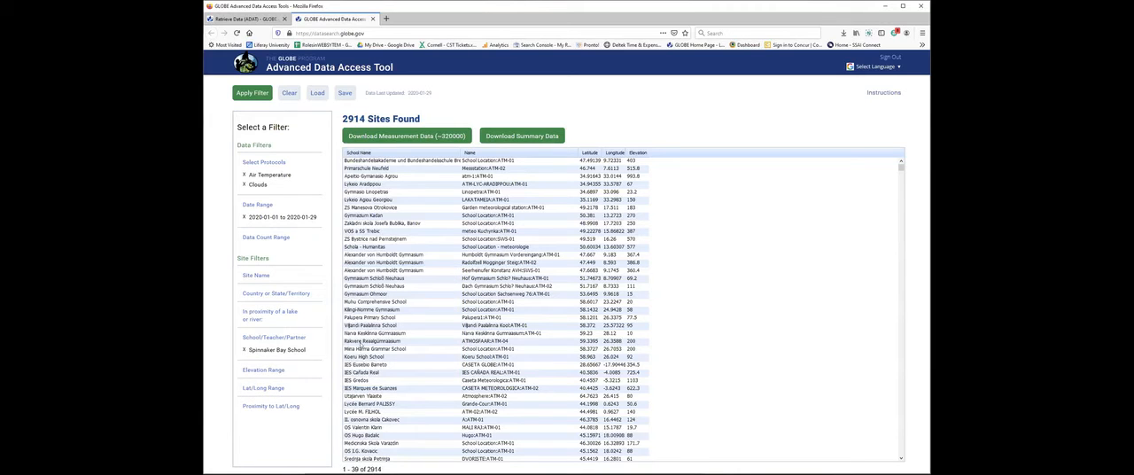
click(250, 96)
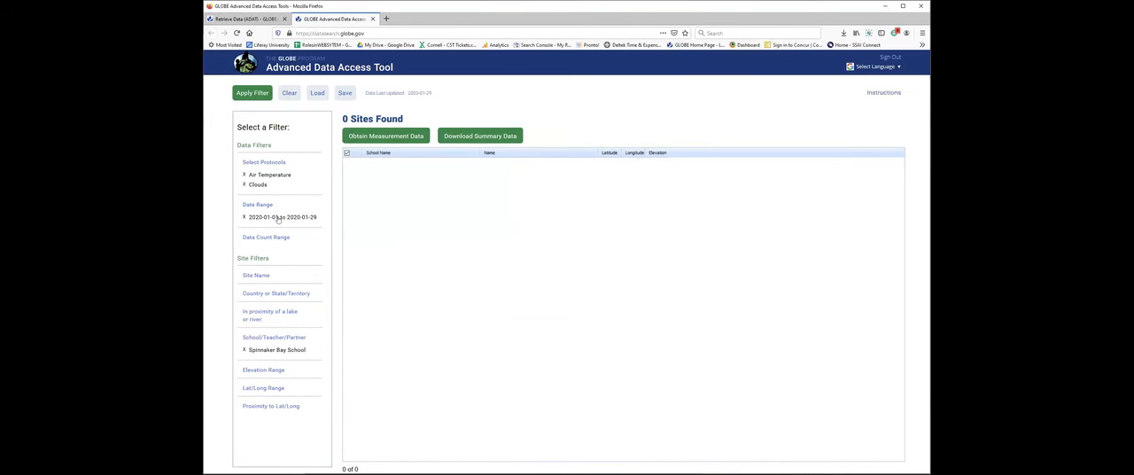
Replace the date range filter with 2017-02-13 to 2020-01-29 and apply the filters.
click(243, 217)
click(256, 206)
drag(319, 227, 433, 227)
click(381, 249)
click(259, 94)
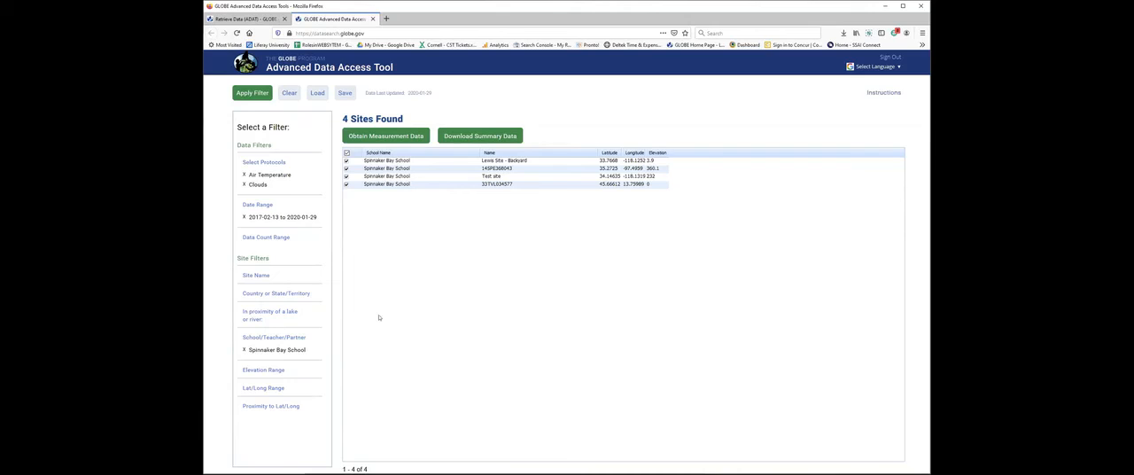
click(272, 238)
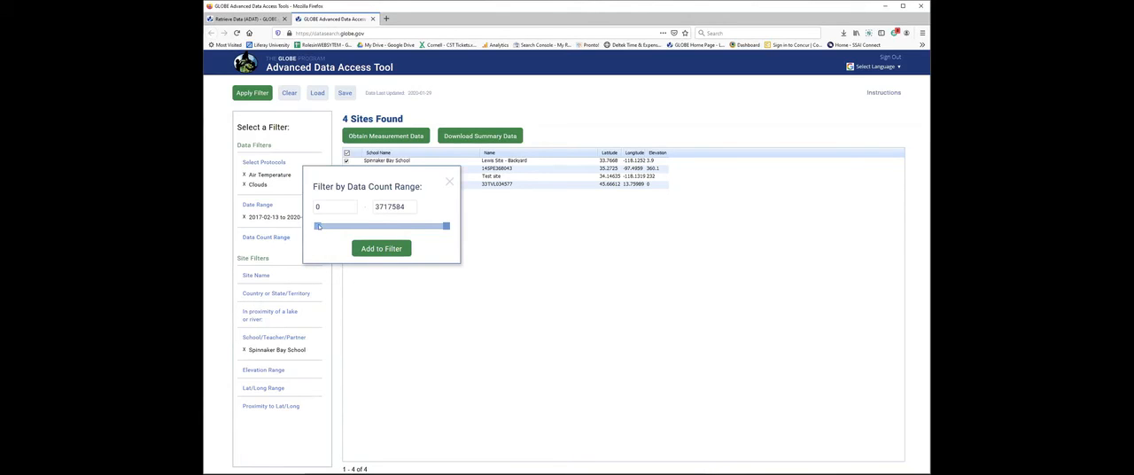
drag(318, 227, 371, 229)
click(450, 181)
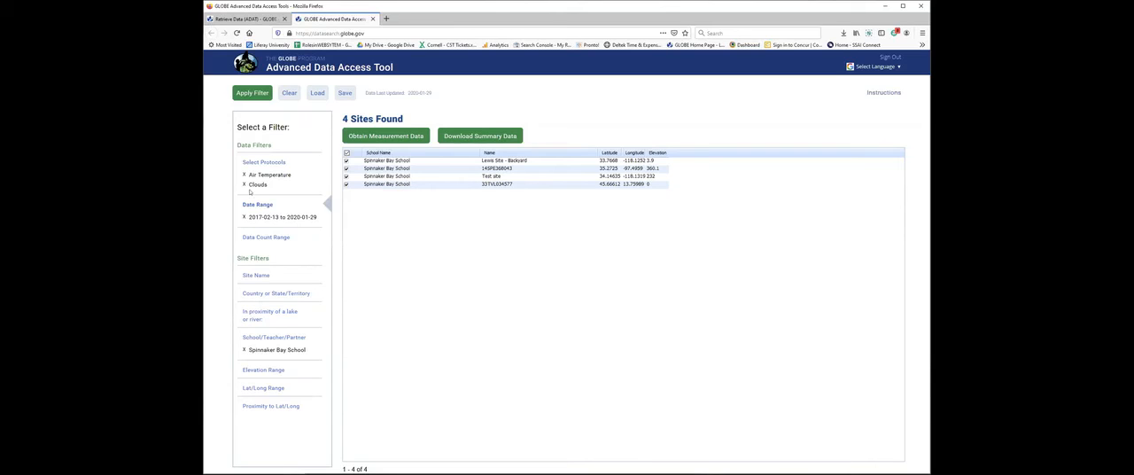
Remove the Spinnaker Bay School, Clouds and Air Temperature filters and add the Aerosols protocol.
click(244, 350)
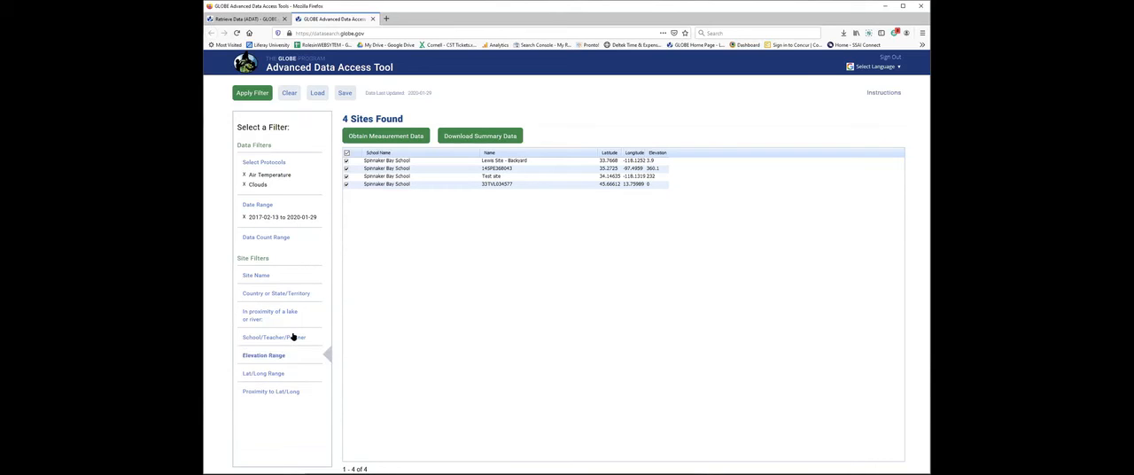
click(244, 184)
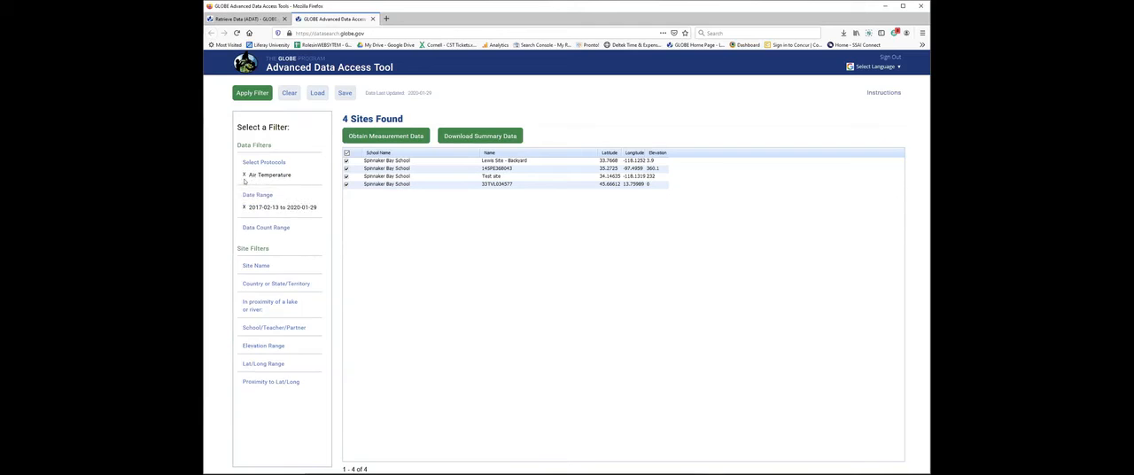
click(244, 176)
click(266, 163)
click(318, 190)
click(435, 279)
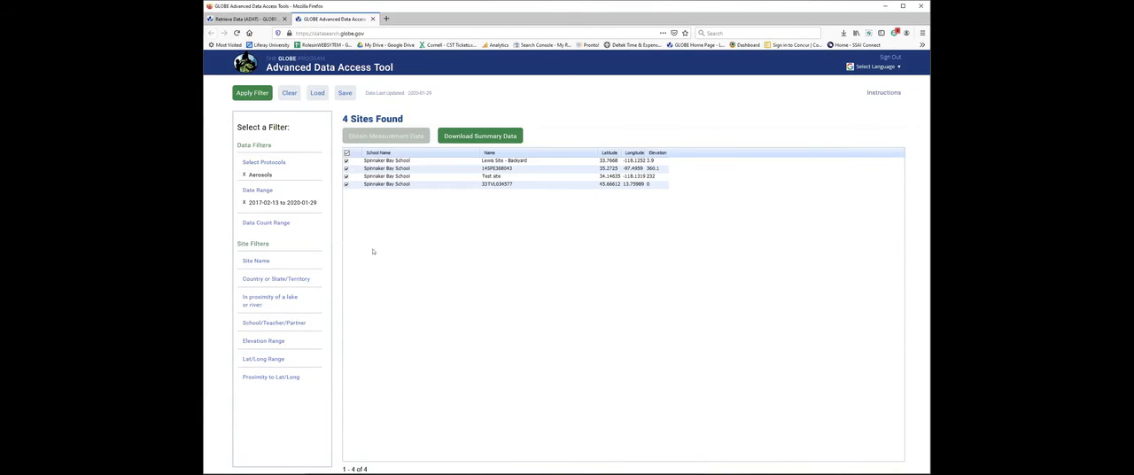
Add a data count range filter of 1130 to 1428 for the Aerosols data and search for sites.
click(276, 224)
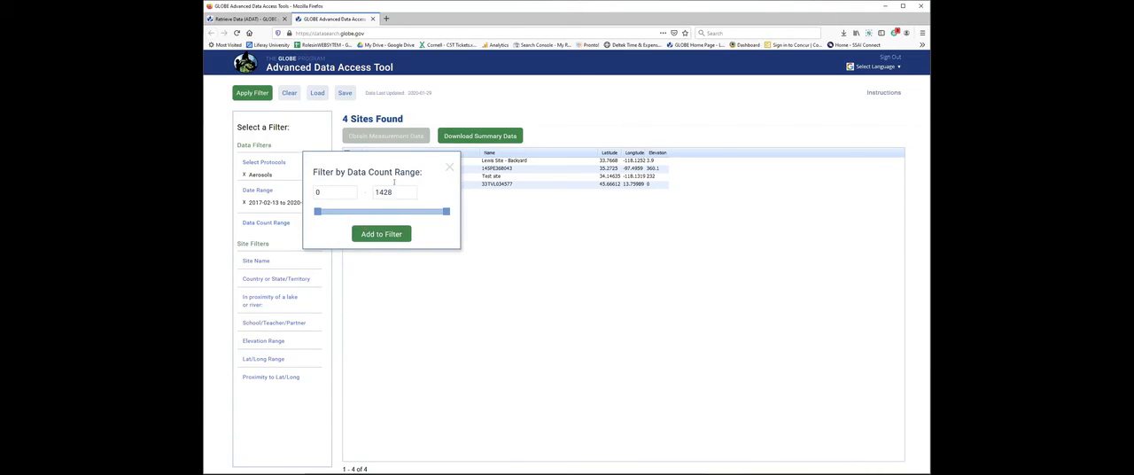
drag(318, 211, 422, 214)
click(381, 234)
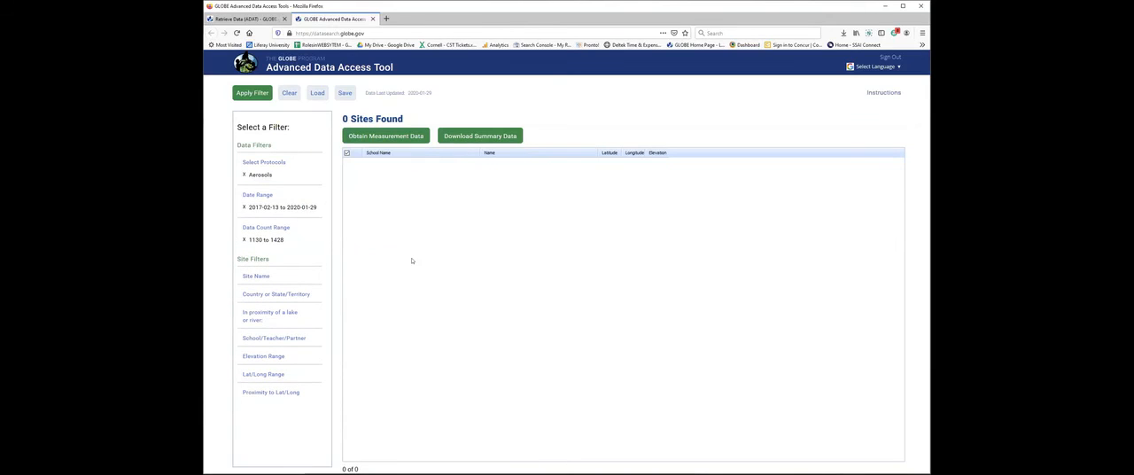
Rerun the Aerosols search without the date range filter and clear the data count range.
click(245, 206)
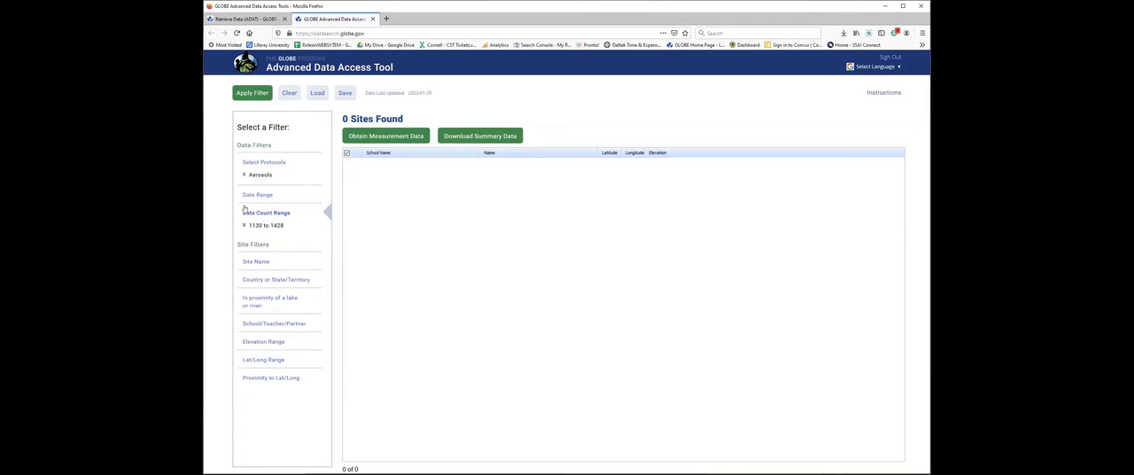
click(238, 94)
click(245, 226)
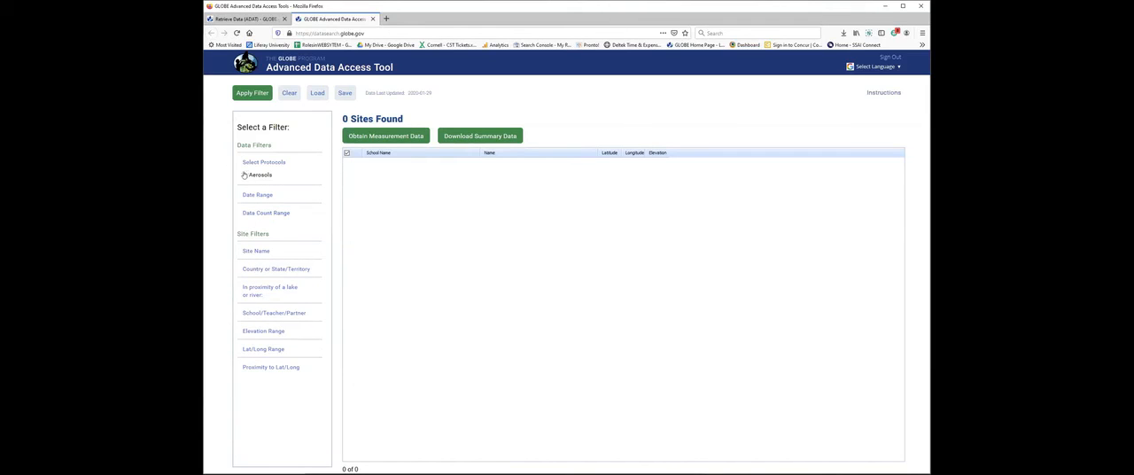
Replace the Aerosols protocol filter with Clouds.
click(245, 174)
click(270, 164)
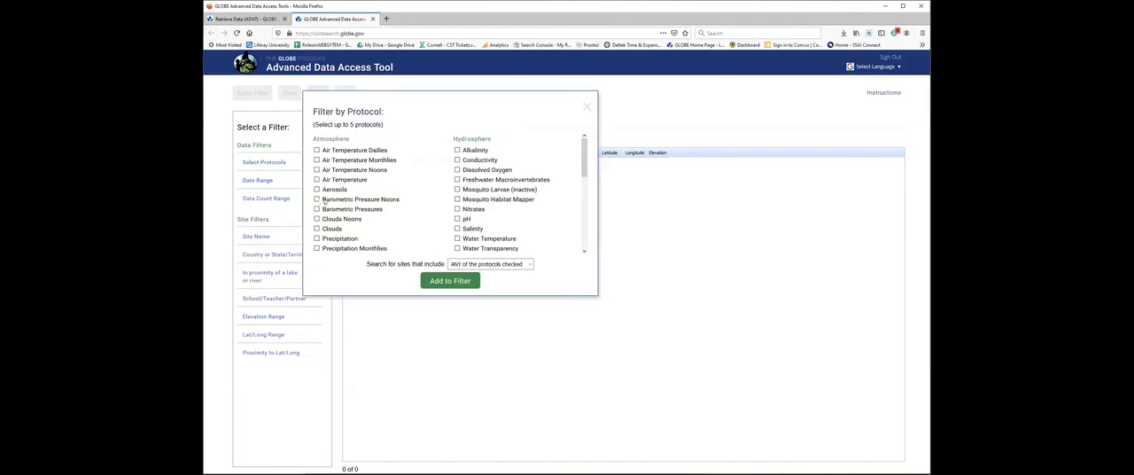
click(316, 229)
click(429, 280)
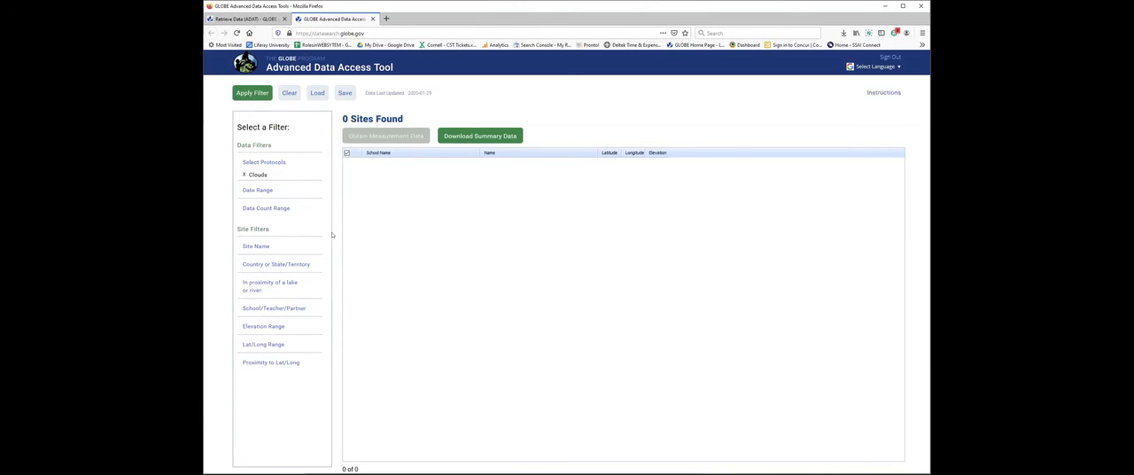
Search the Clouds sites with a data count range of 12601 to 17193 and a date range of 2015-04-19 to 2020-01-29.
click(275, 209)
drag(318, 197, 411, 199)
click(388, 218)
click(257, 189)
drag(317, 212, 423, 213)
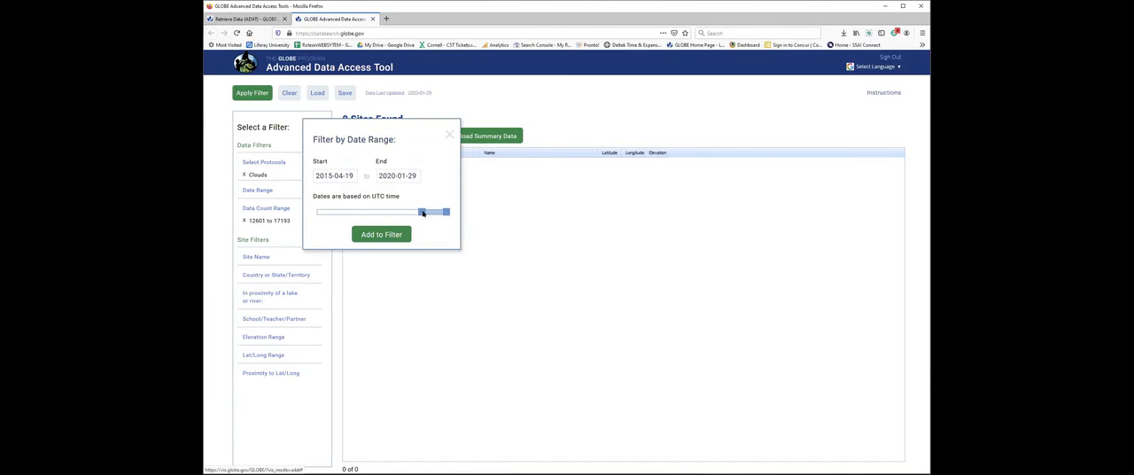
click(390, 237)
click(263, 94)
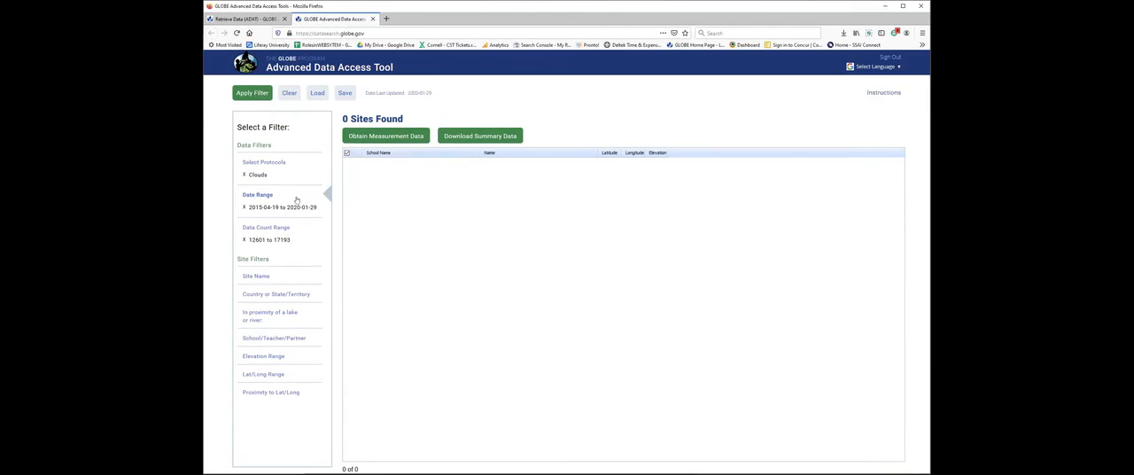
Remove the data count range filter and rerun the Clouds search by date range only.
click(240, 240)
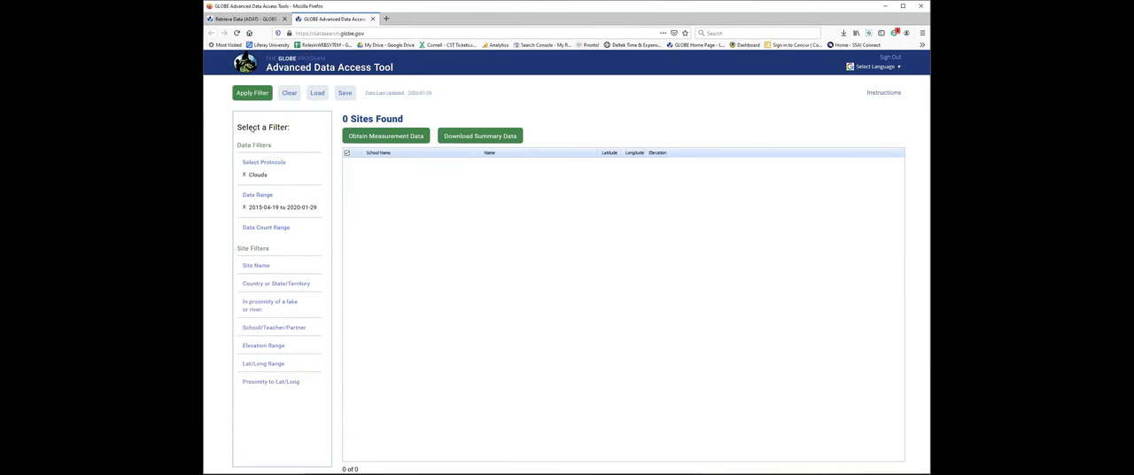
click(250, 96)
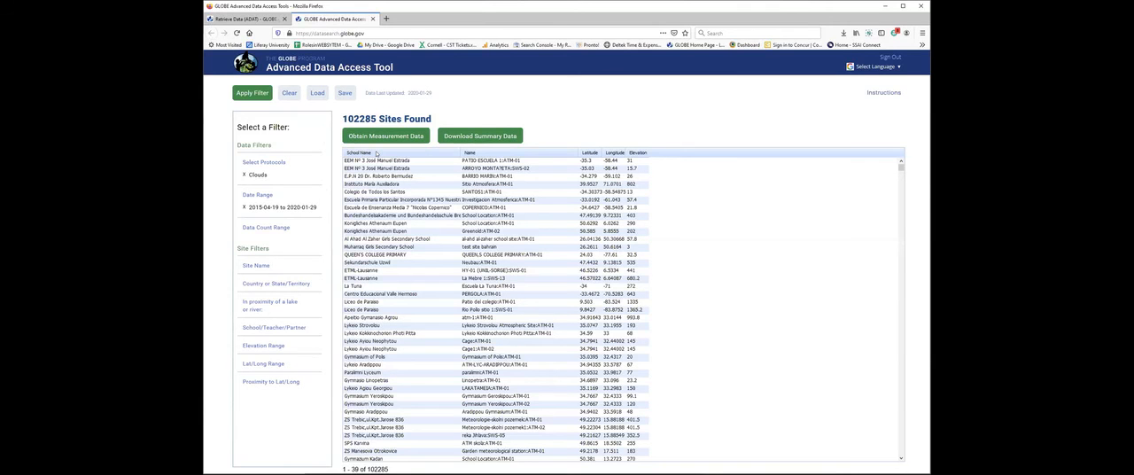
Add a data count range filter of 12718 to 17193 and apply it to the Clouds search.
click(274, 227)
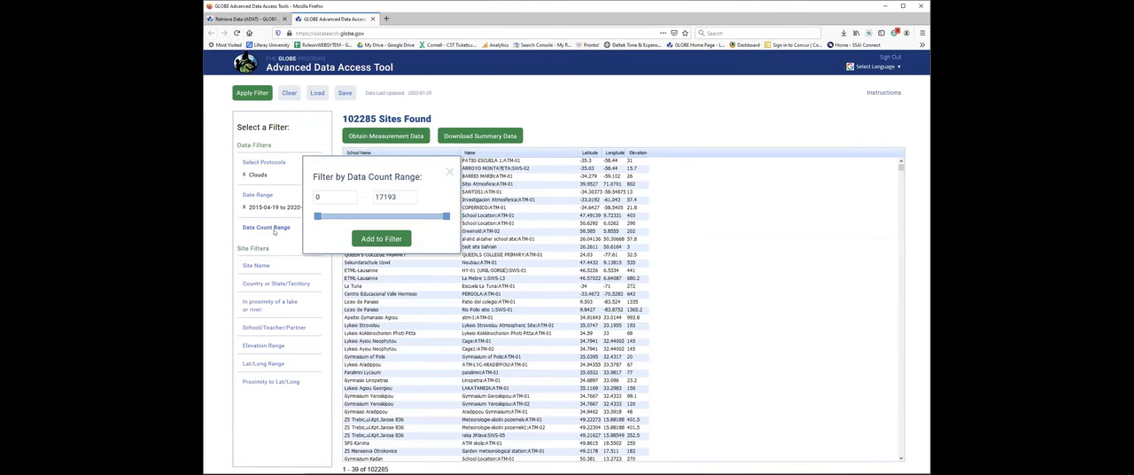
drag(318, 216, 413, 216)
click(383, 236)
click(248, 94)
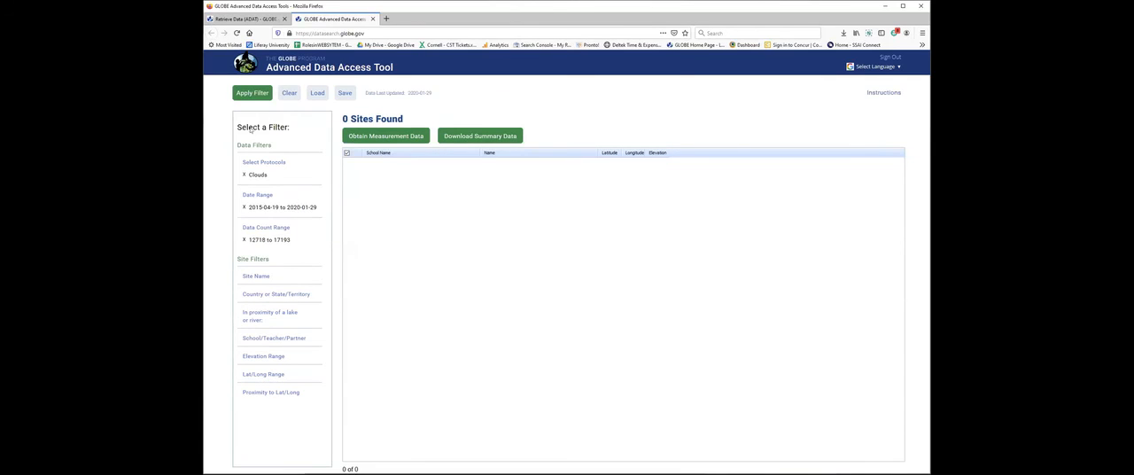
Replace the data count range with 1568 to 17193 and apply the filters.
click(245, 239)
click(247, 228)
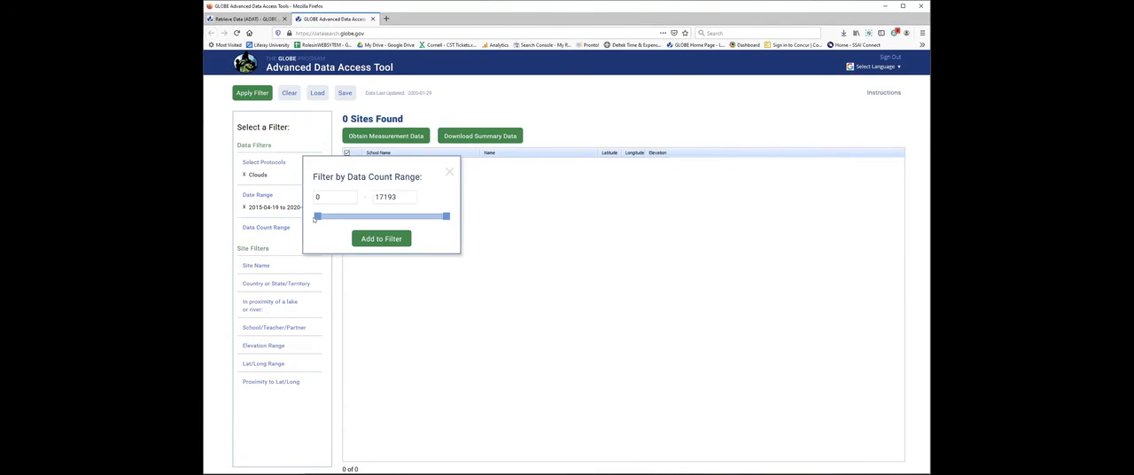
drag(317, 217, 328, 218)
click(370, 238)
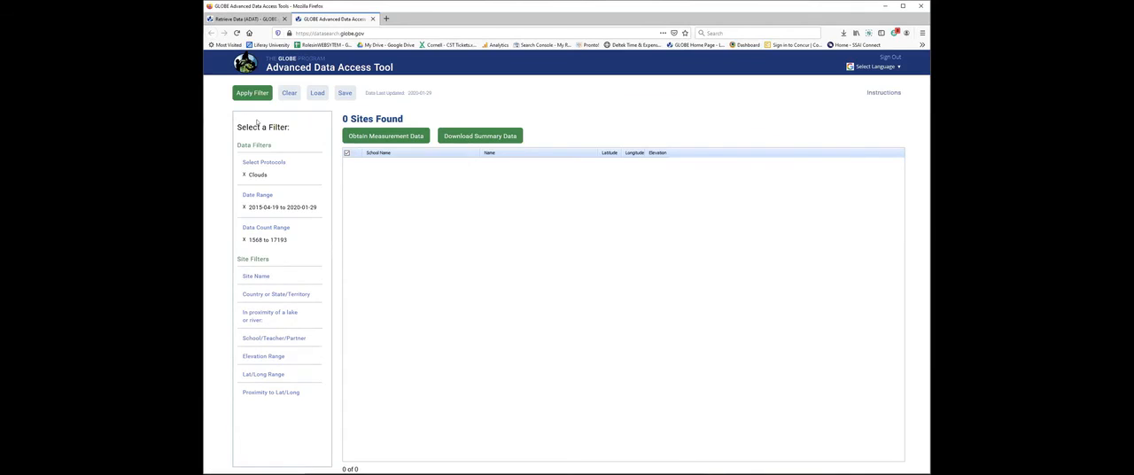
click(248, 94)
Clear the data count range filter and search again for Clouds sites within the date range.
click(245, 239)
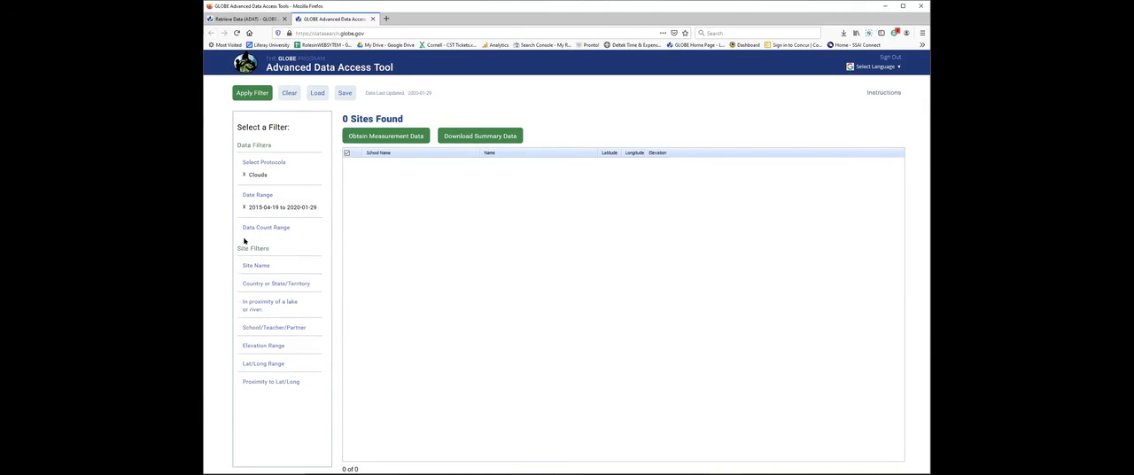
click(251, 93)
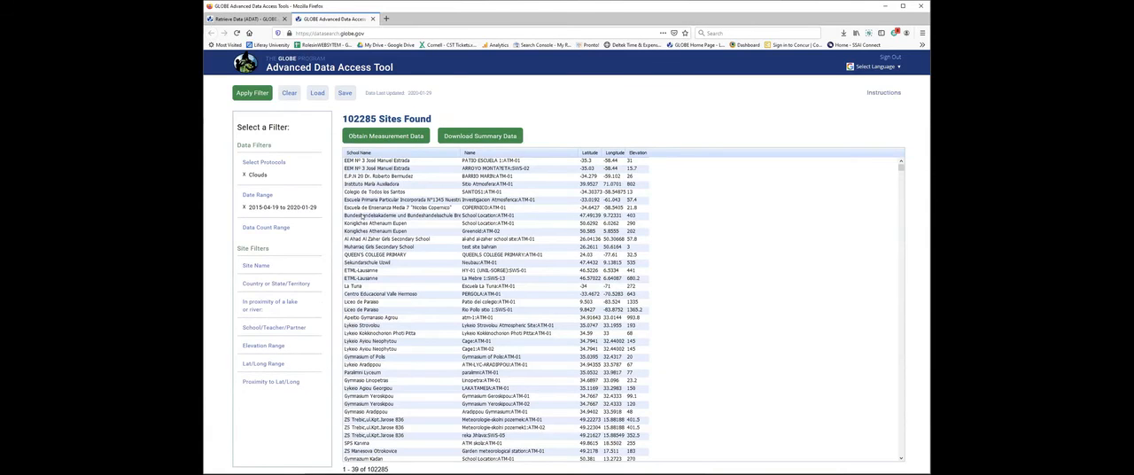
Add a data count range filter of 8706 to 17193 and search for matching Clouds sites.
click(268, 228)
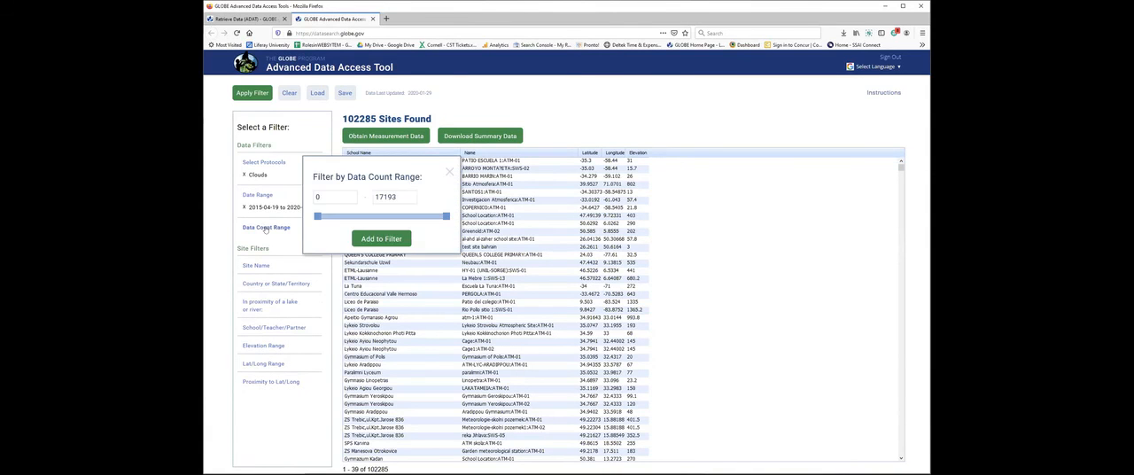
drag(318, 217, 383, 218)
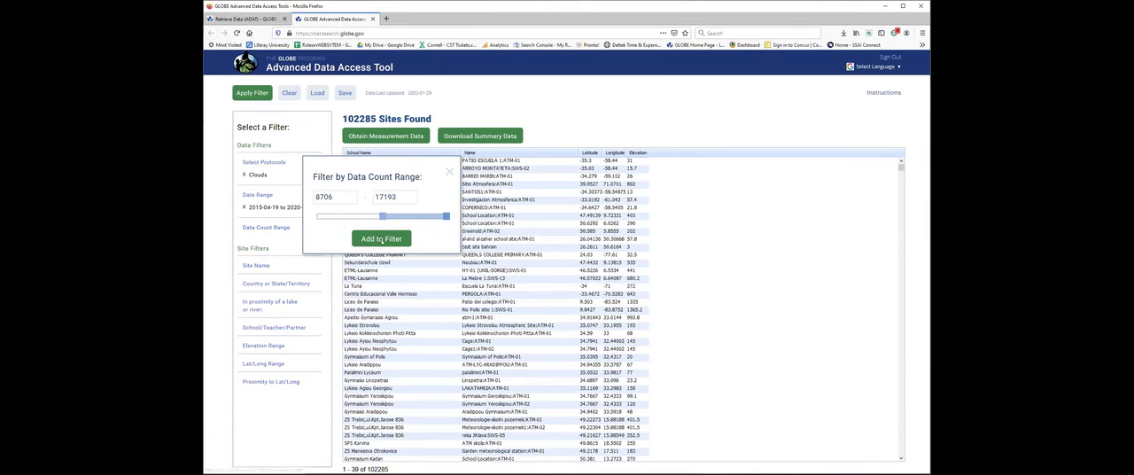
click(373, 238)
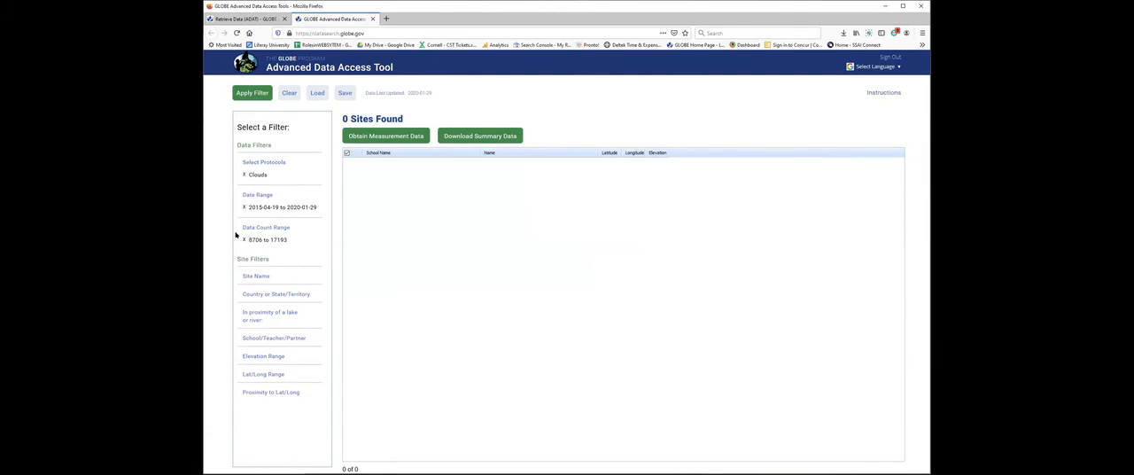
Remove the date range and data count filters, and search Clouds with a new data count range of 11738 to 17193.
click(243, 240)
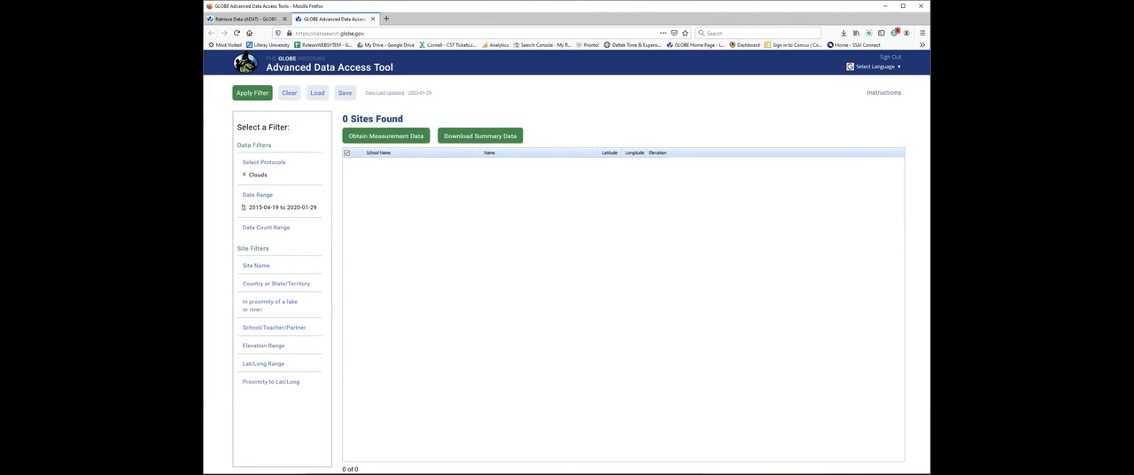
click(243, 209)
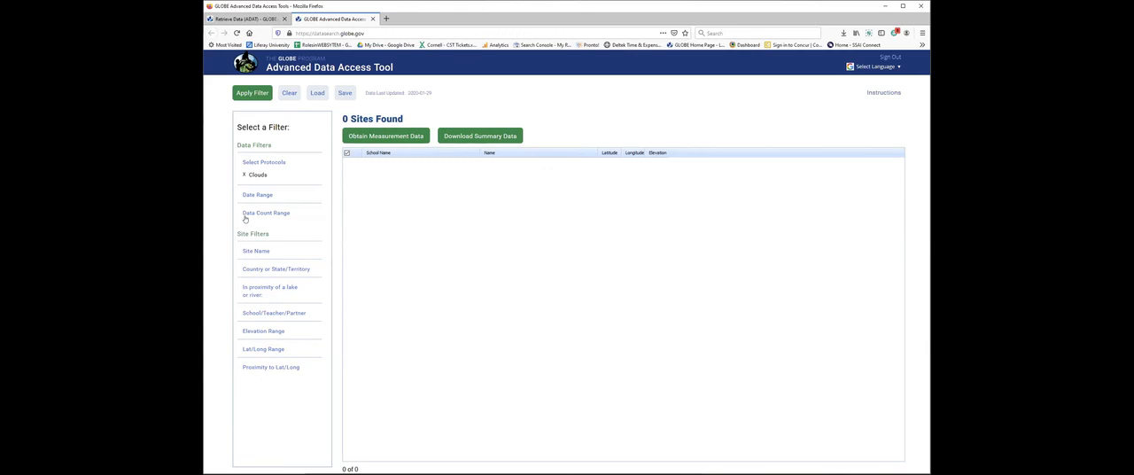
click(248, 215)
drag(318, 202, 406, 203)
click(381, 226)
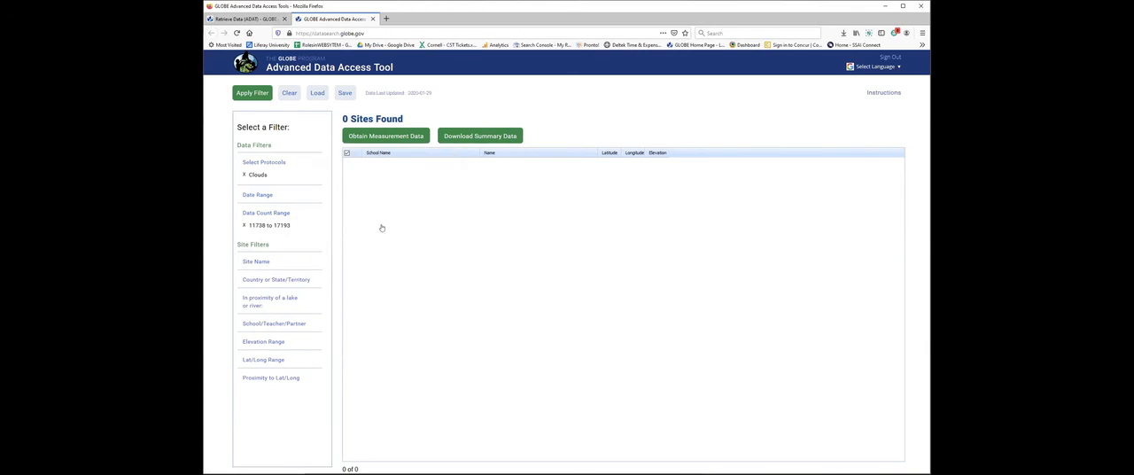
click(254, 94)
Replace the data count range with 1620 to 4851 and apply it to the Clouds search.
click(245, 226)
click(265, 213)
drag(446, 202, 354, 202)
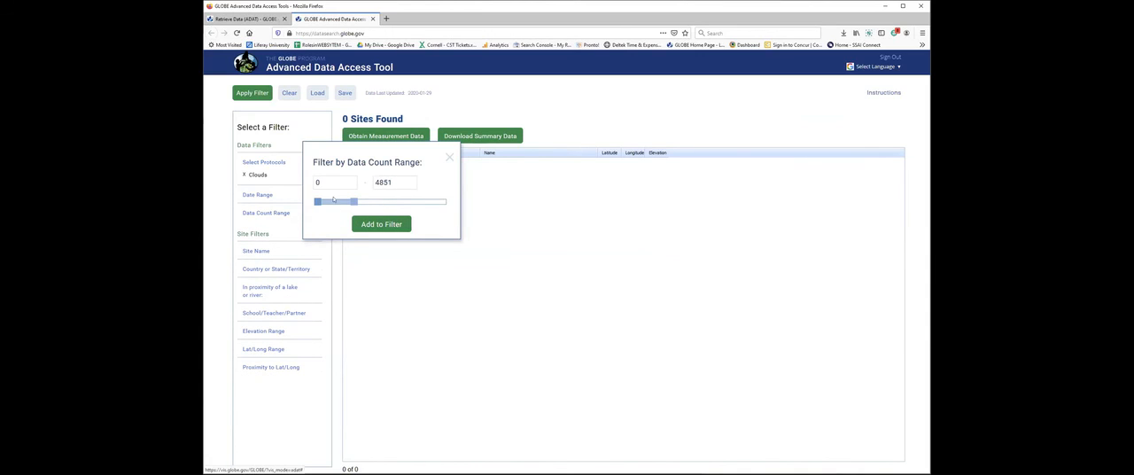
drag(317, 202, 328, 202)
click(381, 224)
click(257, 99)
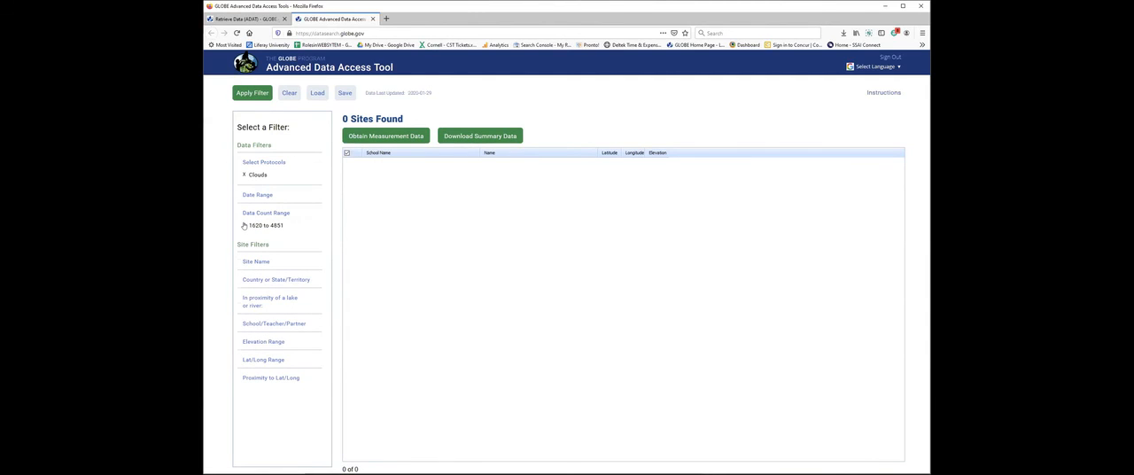
Clear the data count range filter and replace the Clouds protocol with Air Temperature.
click(244, 225)
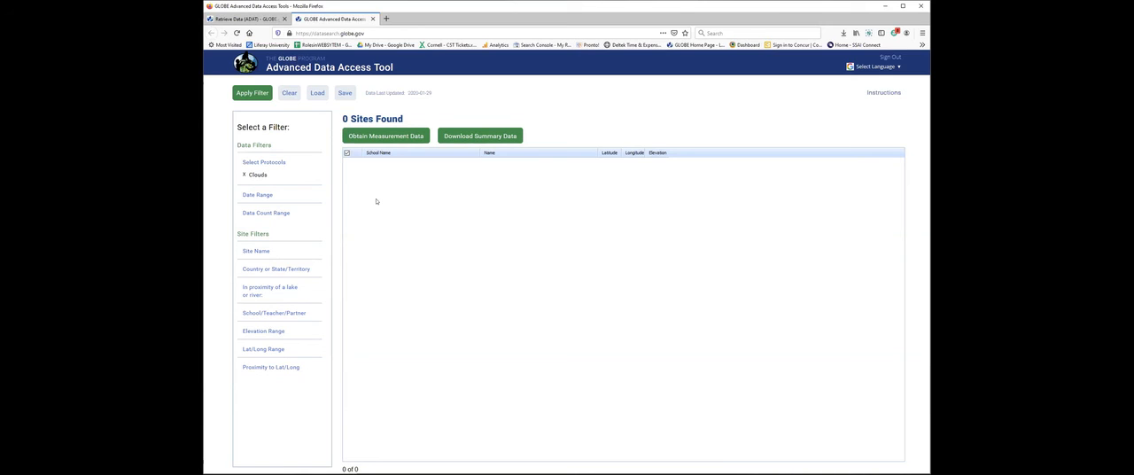
click(248, 175)
click(254, 162)
click(316, 180)
click(442, 281)
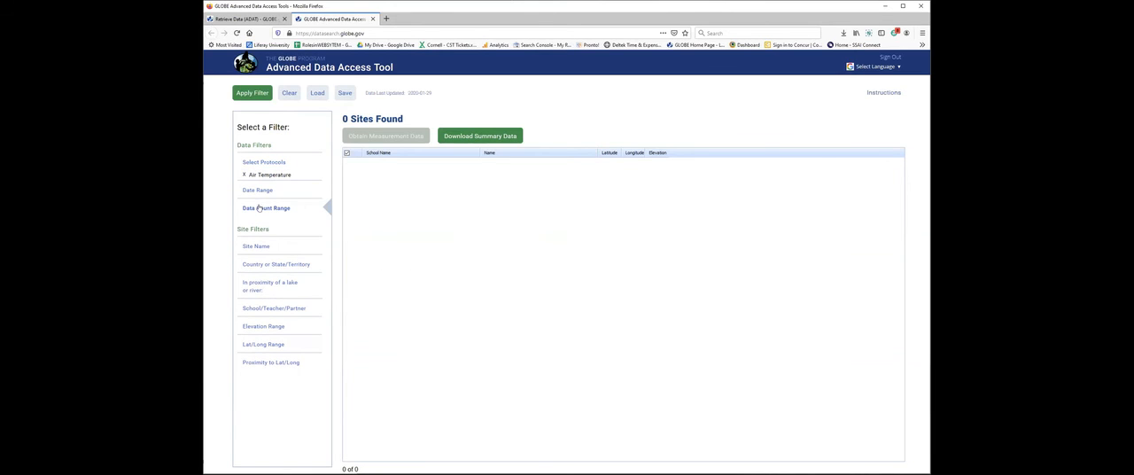
Add a data count range filter of 1814857 to 3717584 for the Air Temperature data.
click(262, 211)
drag(317, 196, 380, 197)
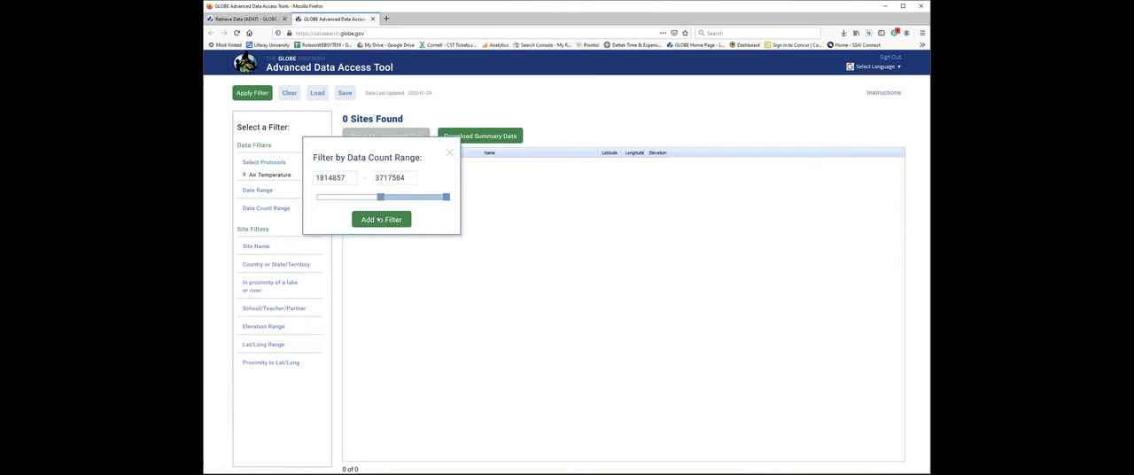
click(379, 220)
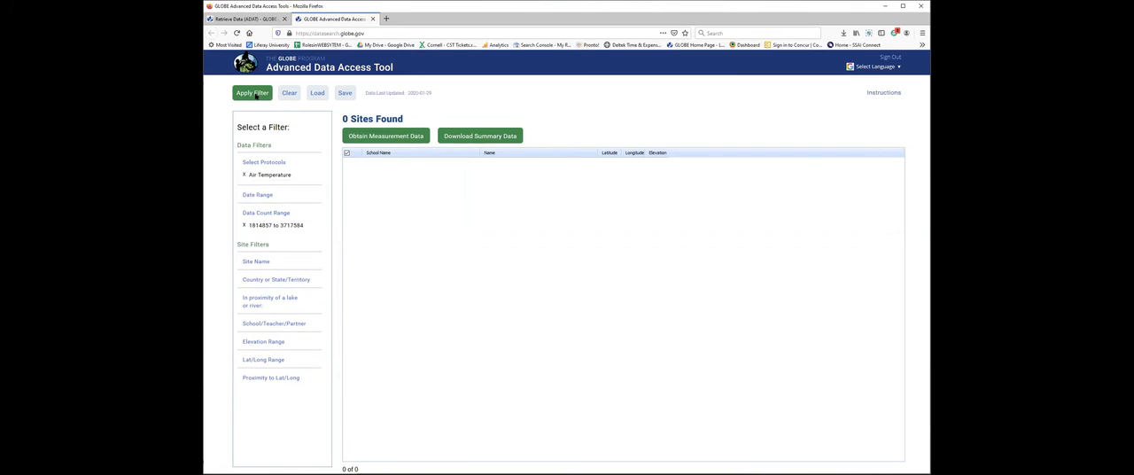